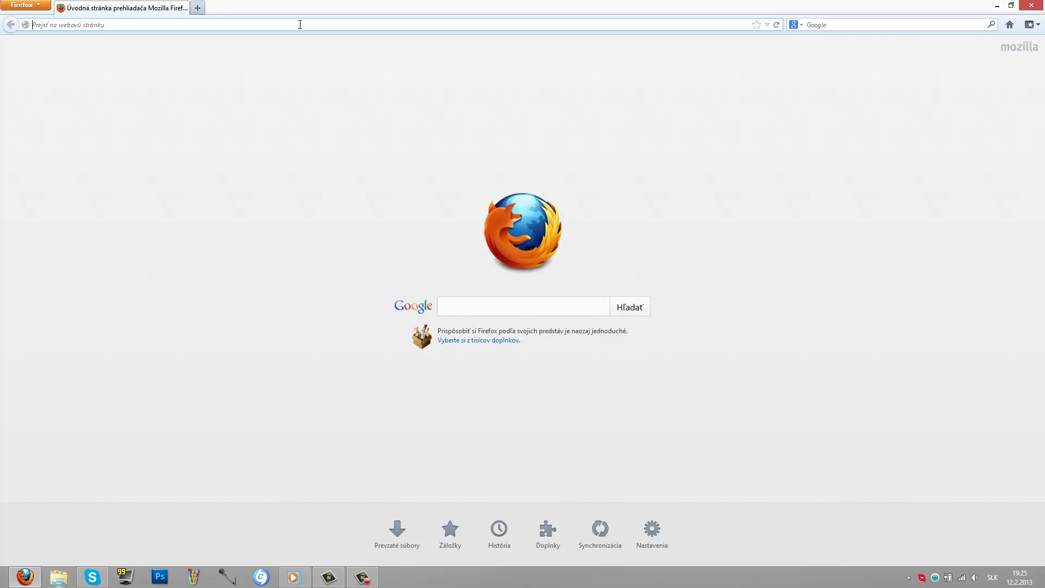
type("webgarden.cz")
key("Return")
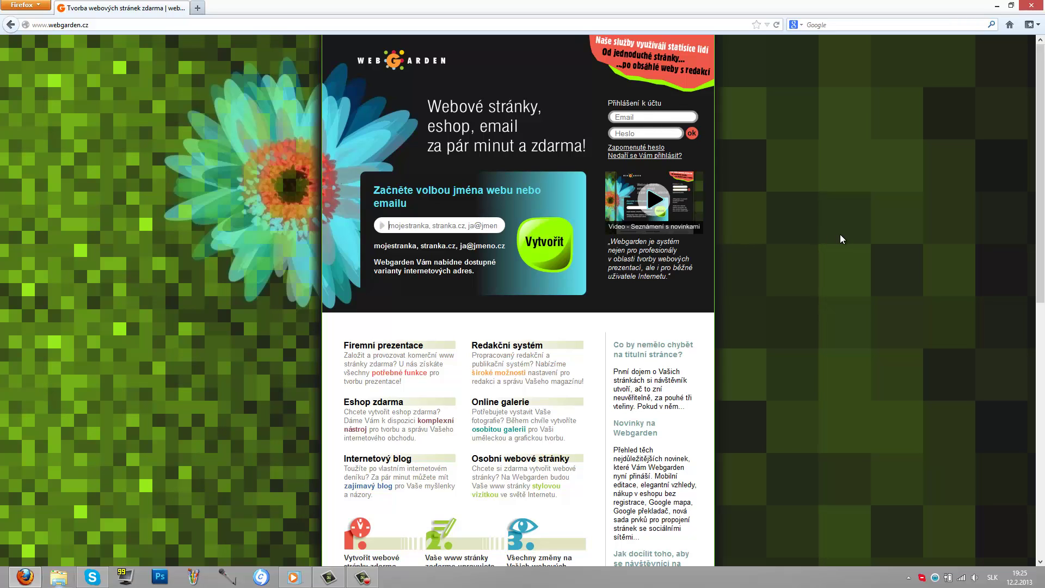
Step: Name the new site youtubehs, choose the youtubehs.wgz.cz address and submit it
type("youtube.")
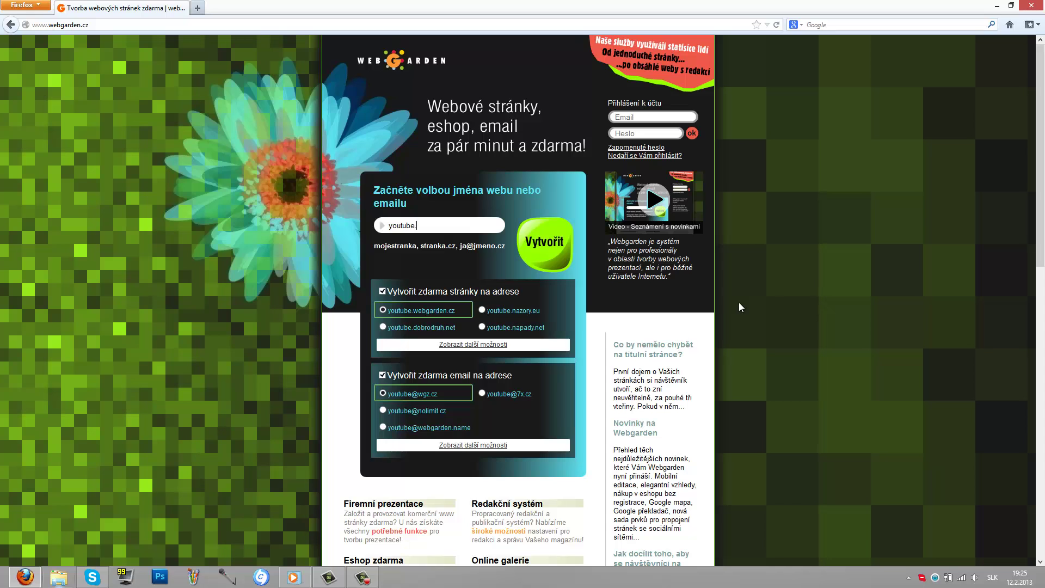
type("hernysvet")
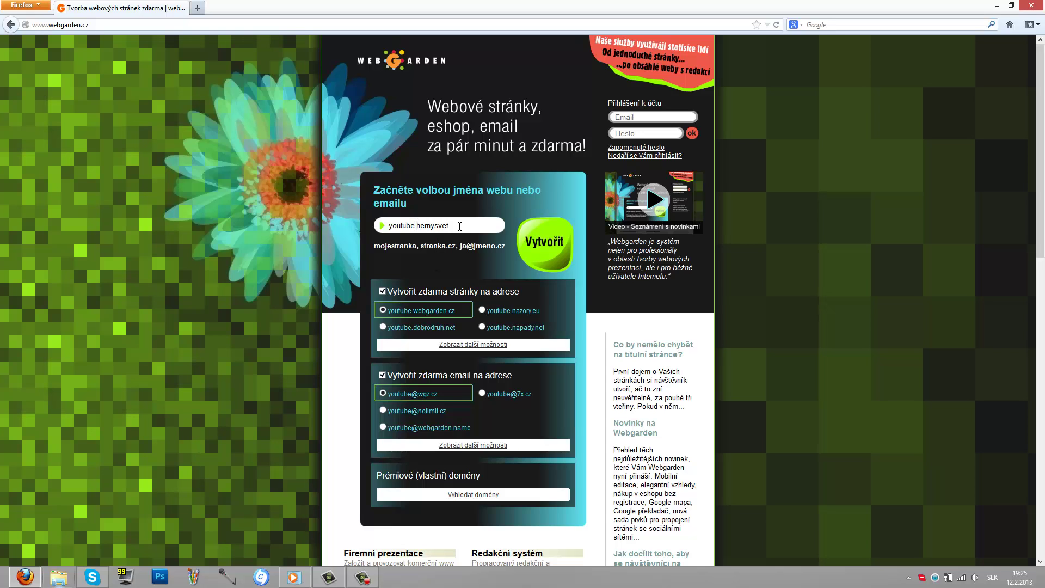
left_click(420, 225)
key("BackSpace")
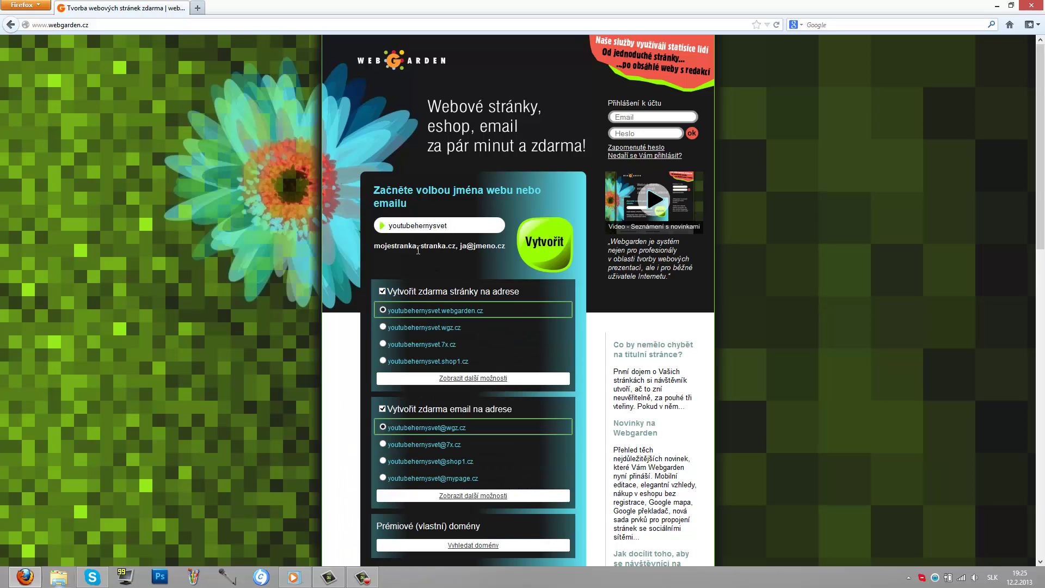
left_click_drag(457, 221, 415, 225)
type("s")
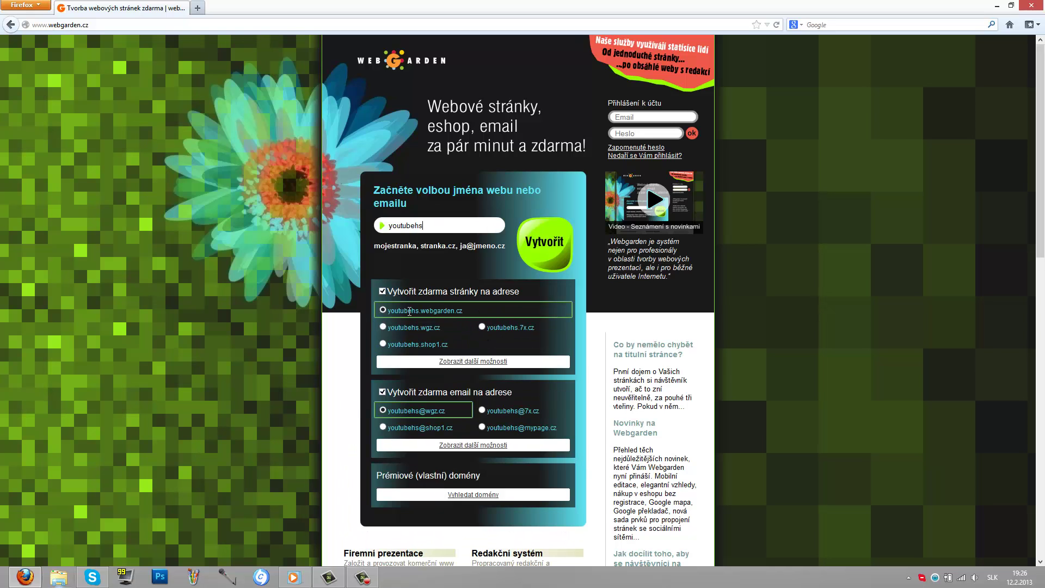
left_click(382, 328)
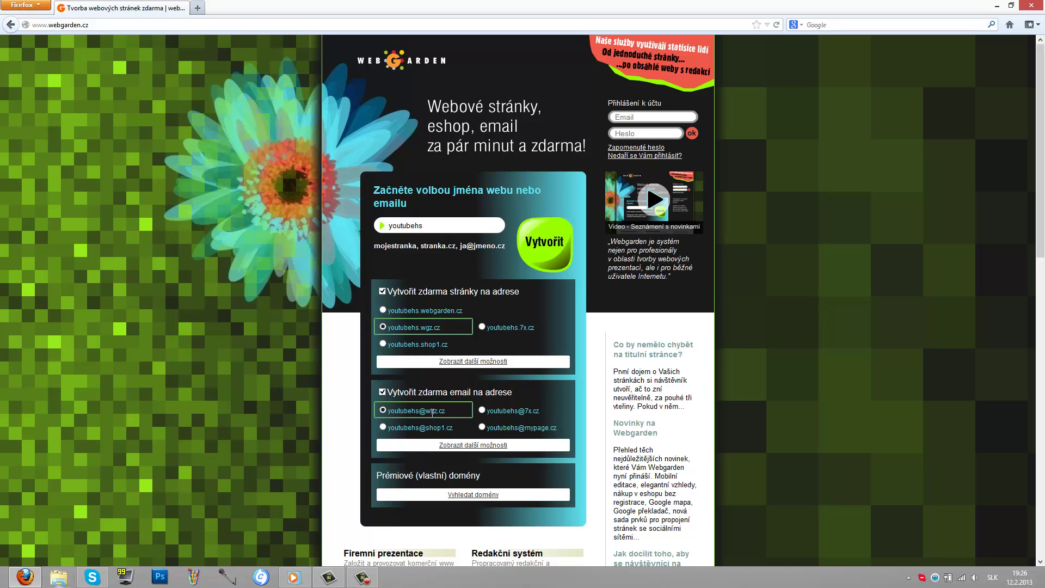
left_click(547, 248)
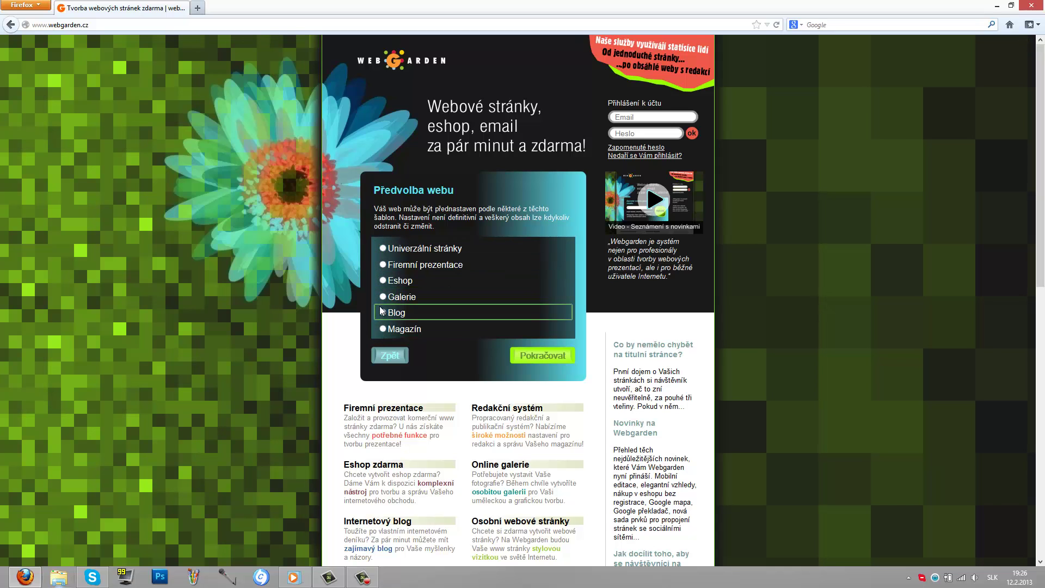
Step: Choose the Univerzální stránky preset and continue to the login details
left_click(383, 247)
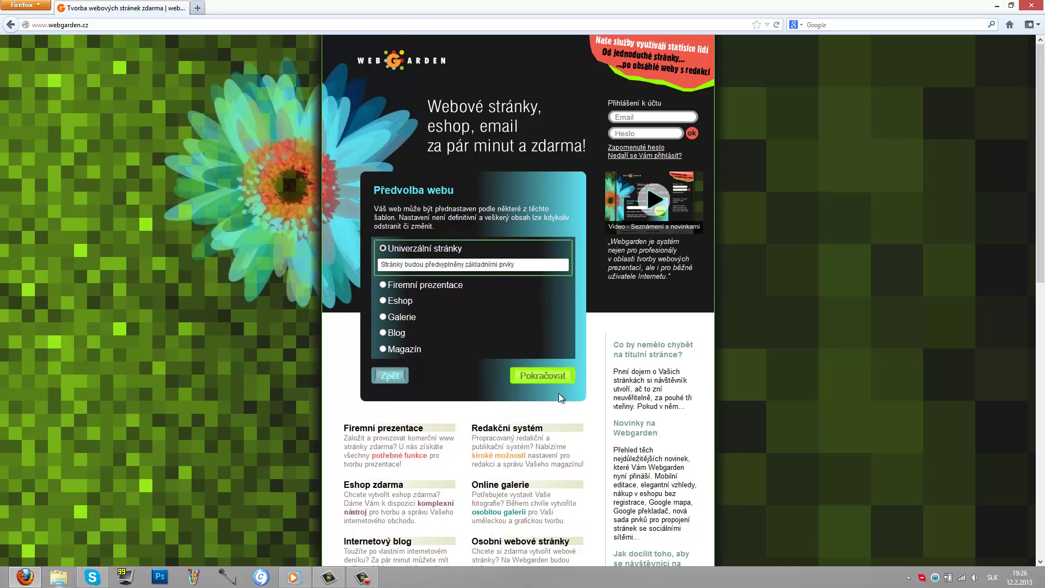
left_click(558, 375)
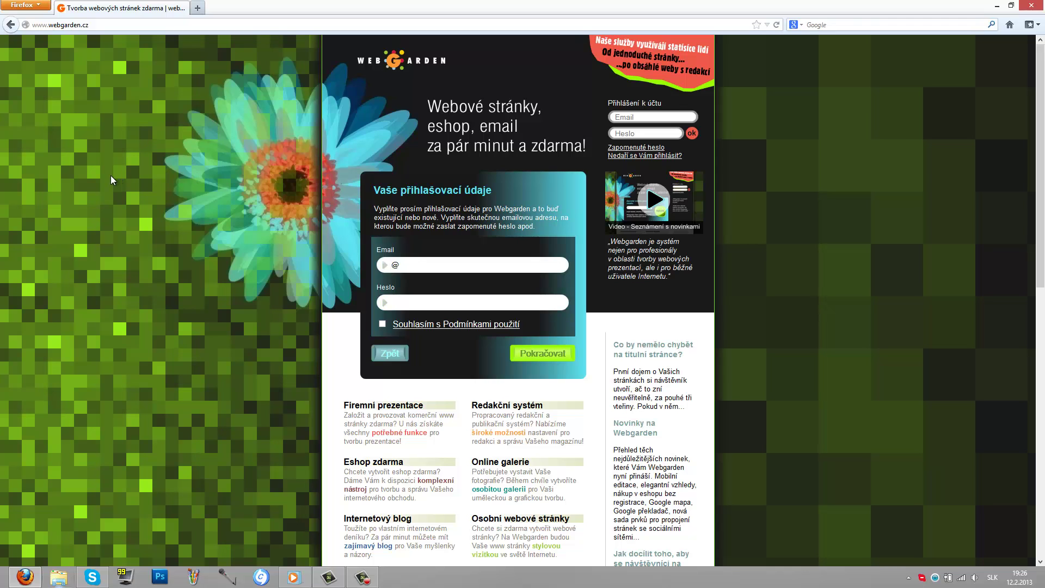
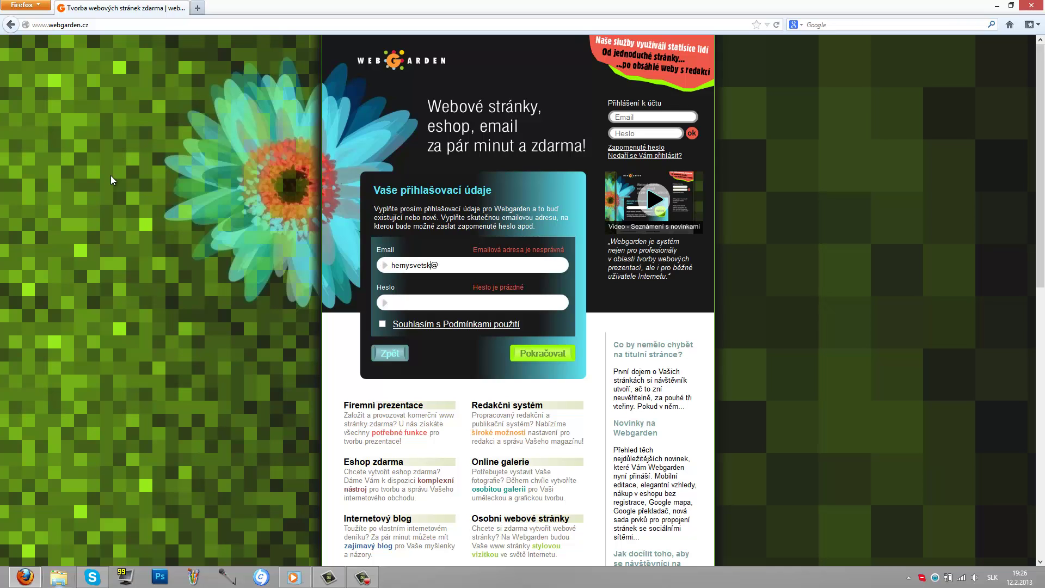
Step: Enter the account e-mail address and password, then submit the registration
key("Tab")
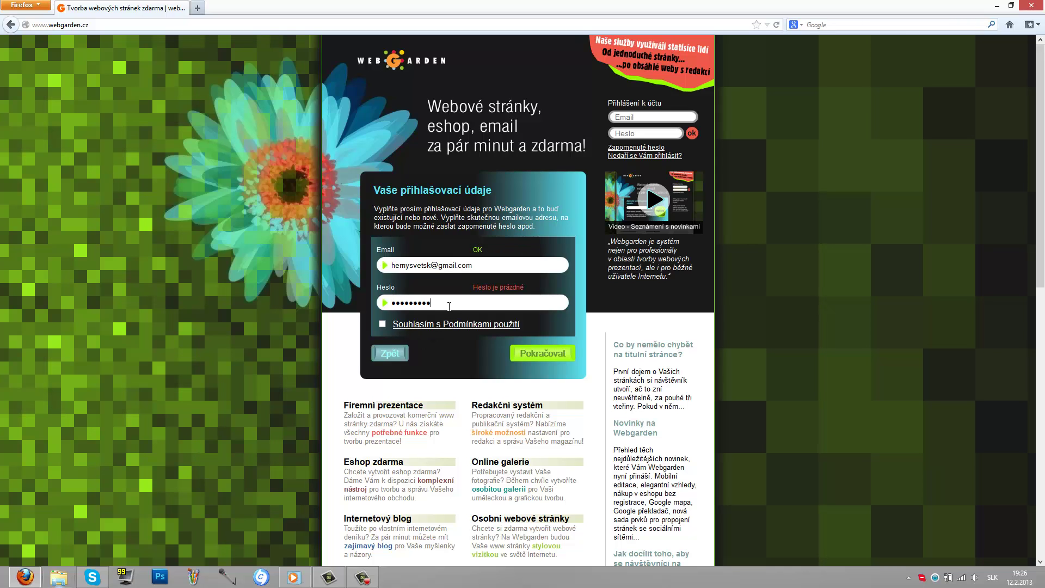
key("Tab")
left_click(550, 352)
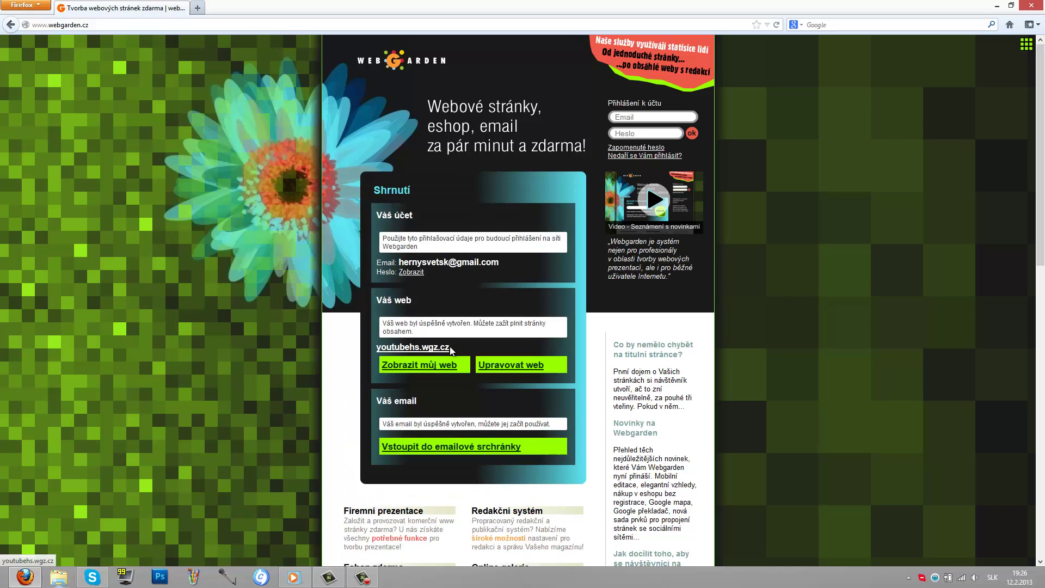
Step: Open the admin editor and live youtubehs.wgz.cz site, closing the signup tab
left_click(514, 366)
left_click(444, 374)
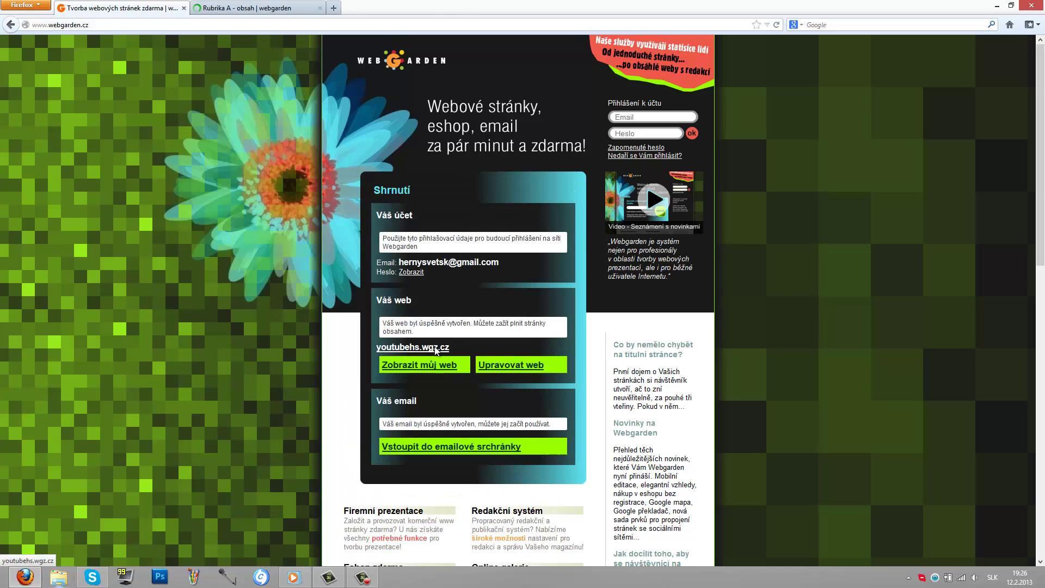
left_click(184, 8)
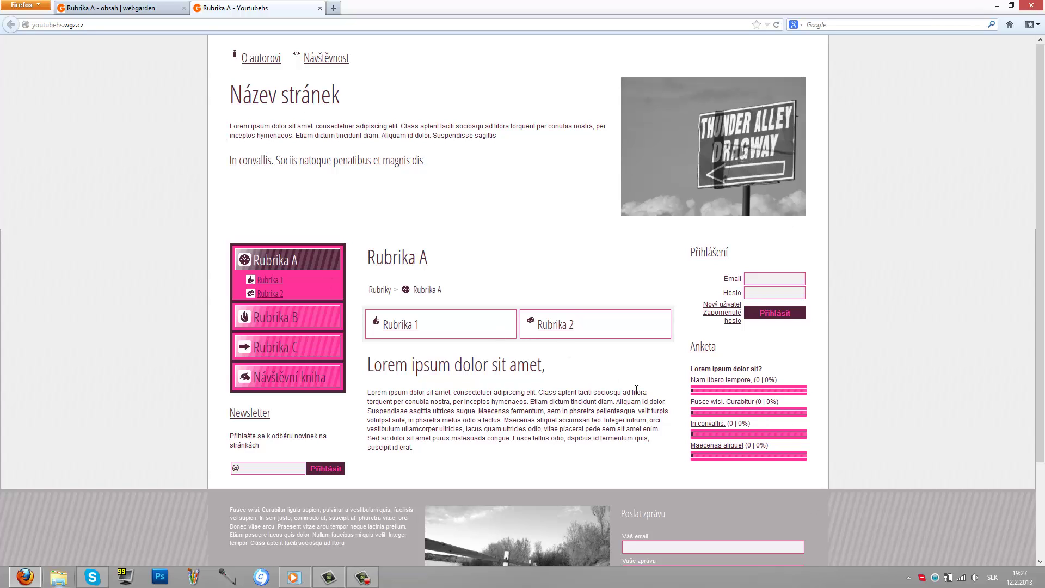
key("ctrl+Tab")
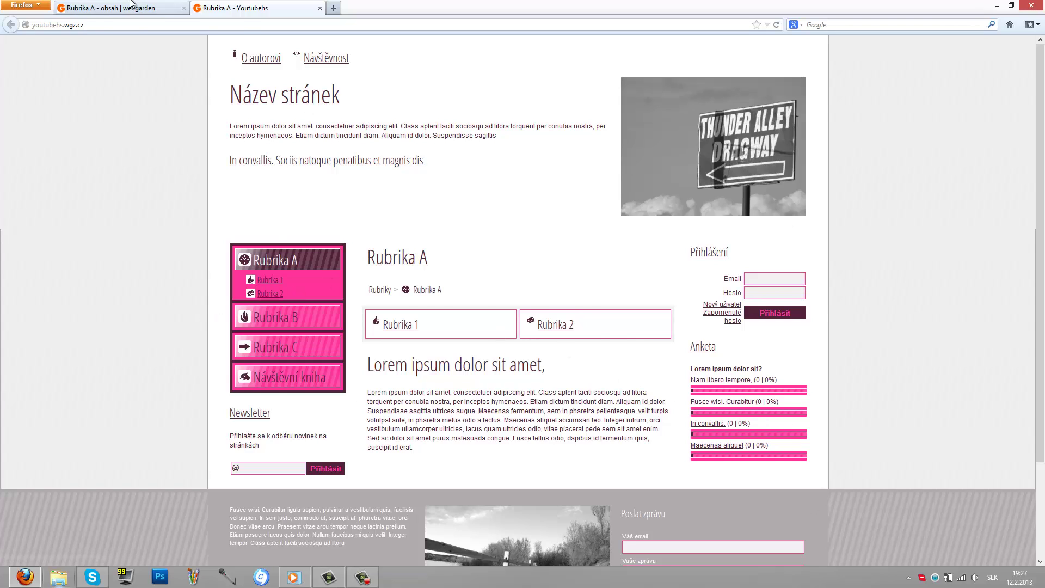
Step: Pick a dark theme in the Vzhled gallery and apply it to the site
left_click(334, 85)
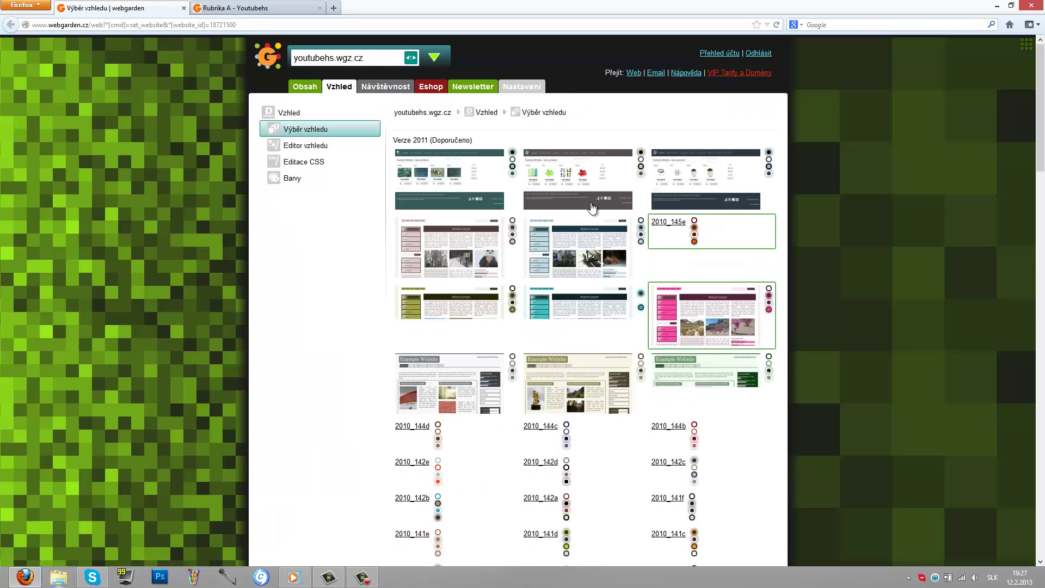
scroll(599, 183, "down", 7)
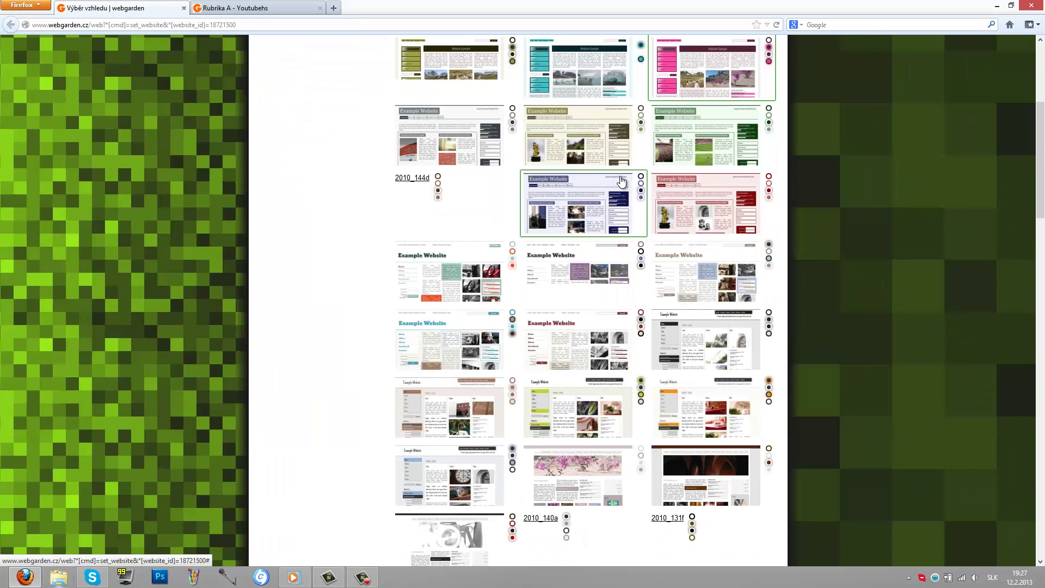
scroll(621, 181, "down", 5)
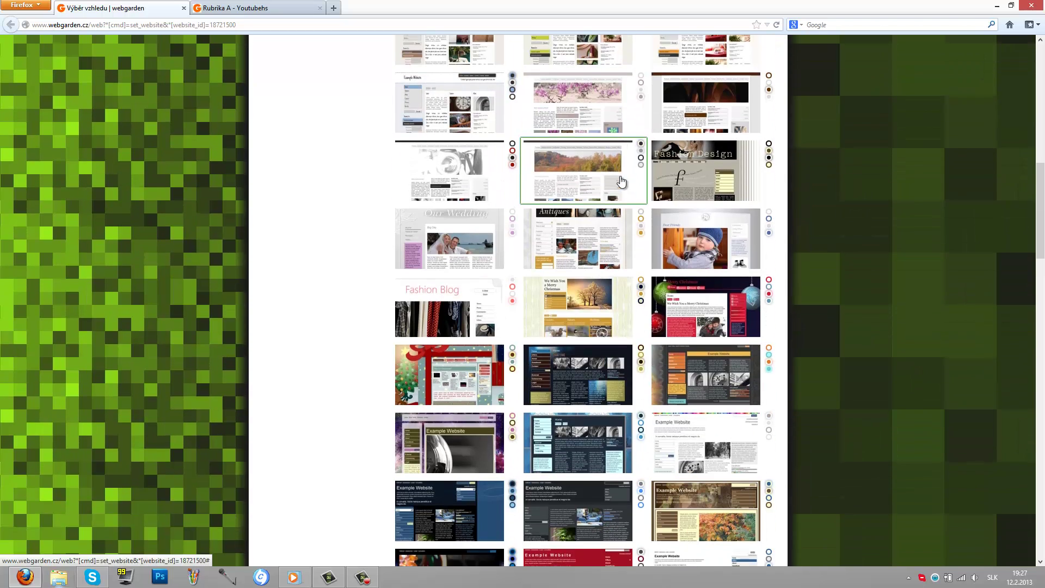
scroll(622, 181, "down", 1)
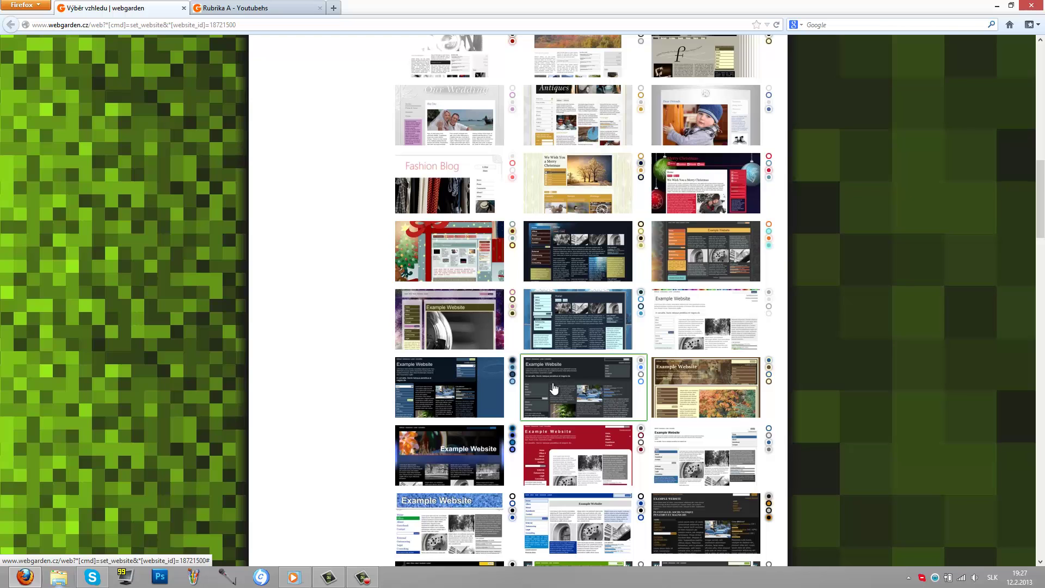
scroll(554, 388, "down", 2)
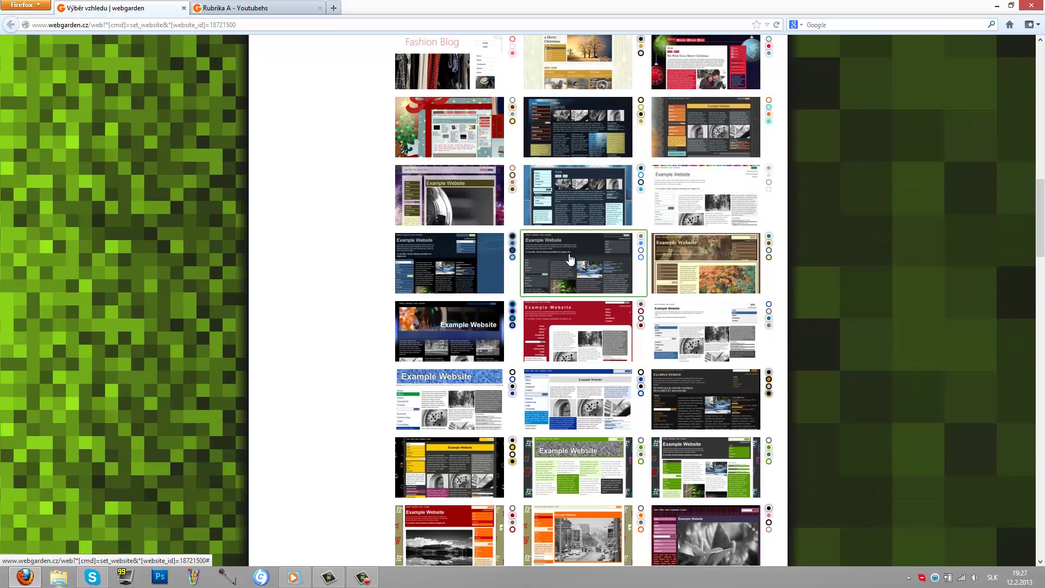
left_click(569, 258)
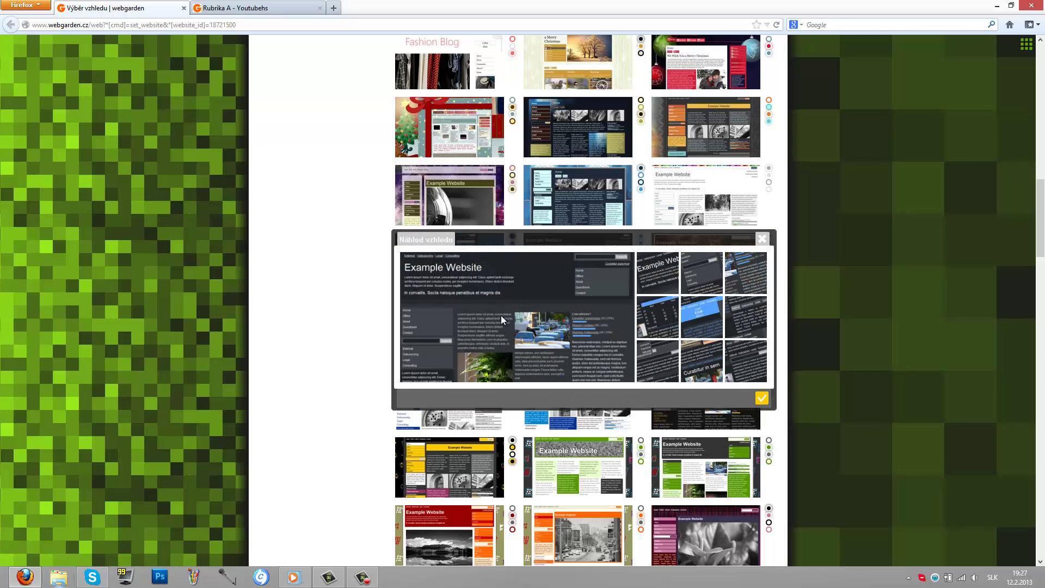
left_click(761, 398)
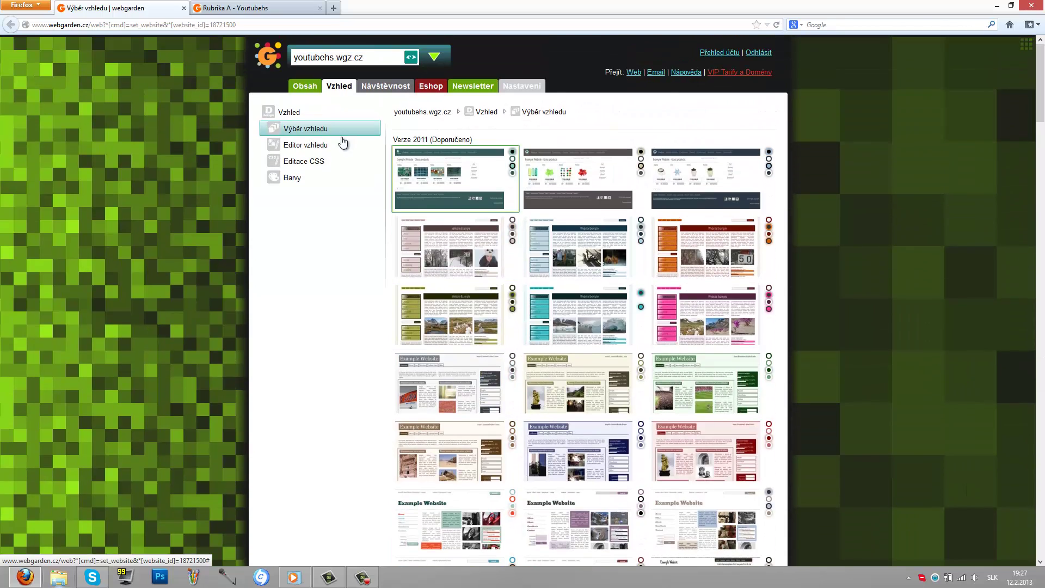
left_click(303, 87)
Step: Reload the live site to confirm the dark theme, then return to the Rubrika A editor
left_click(253, 6)
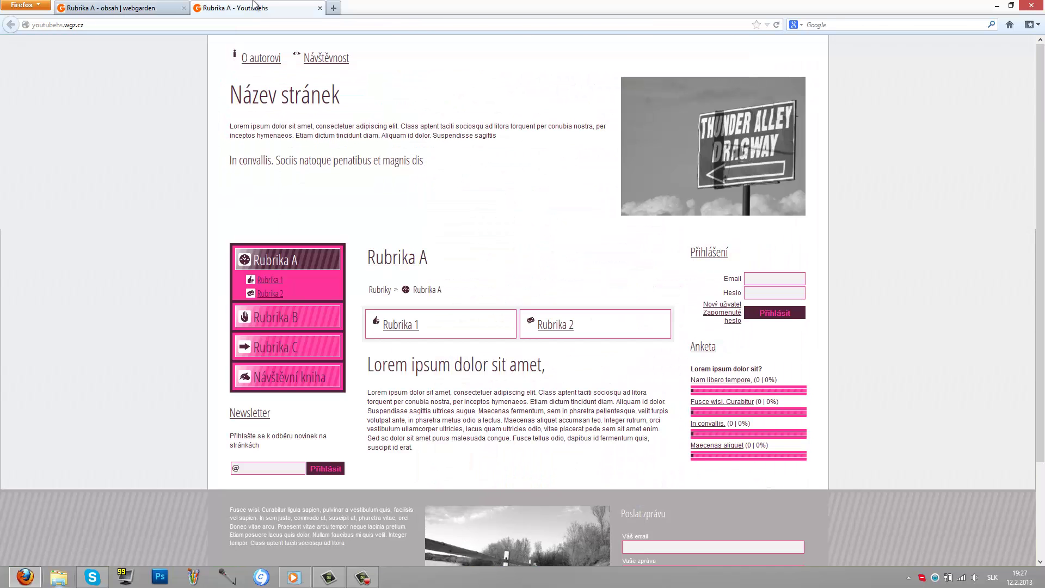
key("F5")
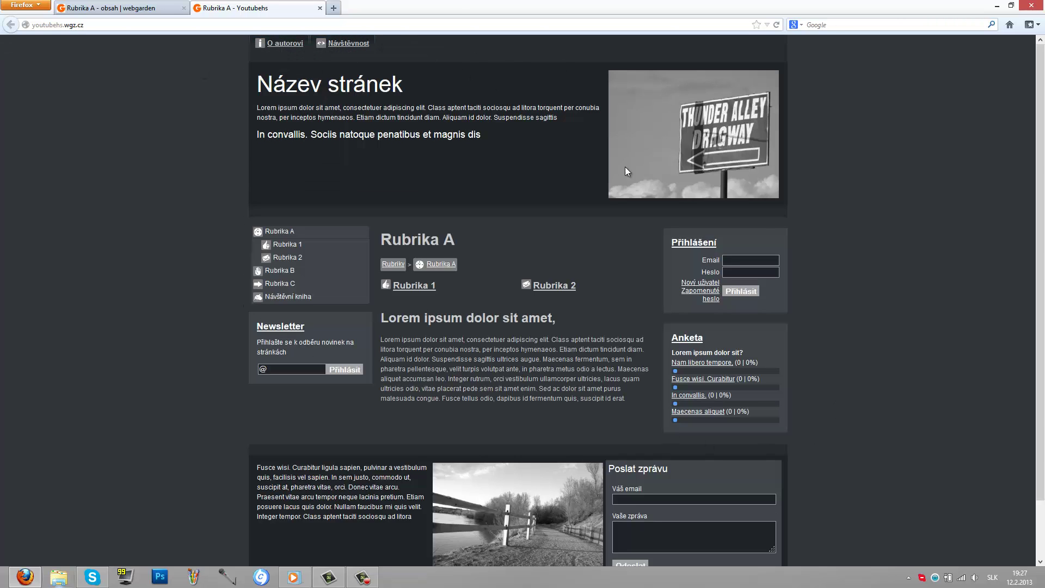
left_click(103, 6)
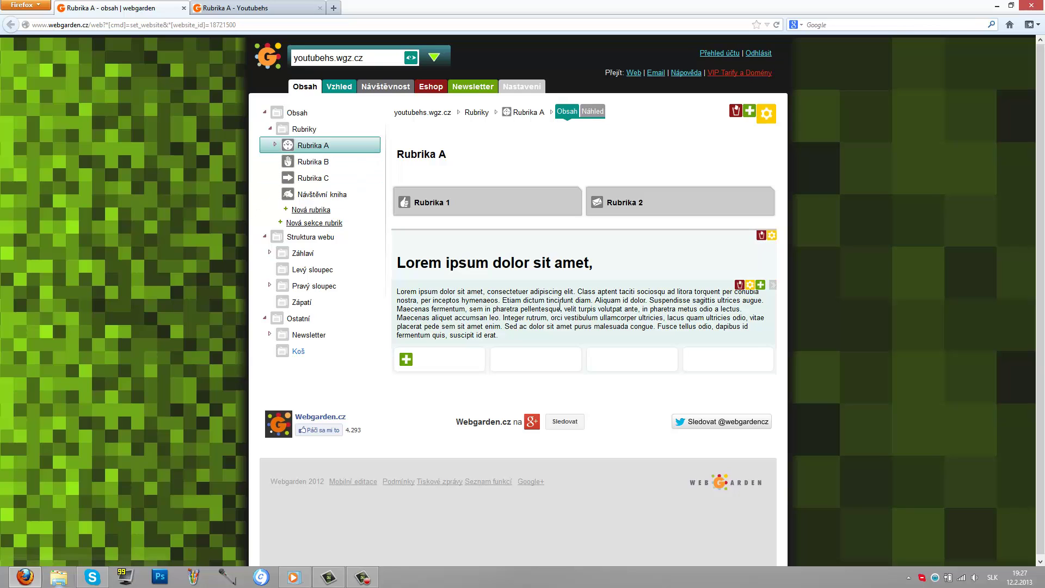
Step: Replace the Rubrika A heading with 'Youtube Herný Svet', keeping size Velký, and save
left_click(595, 278)
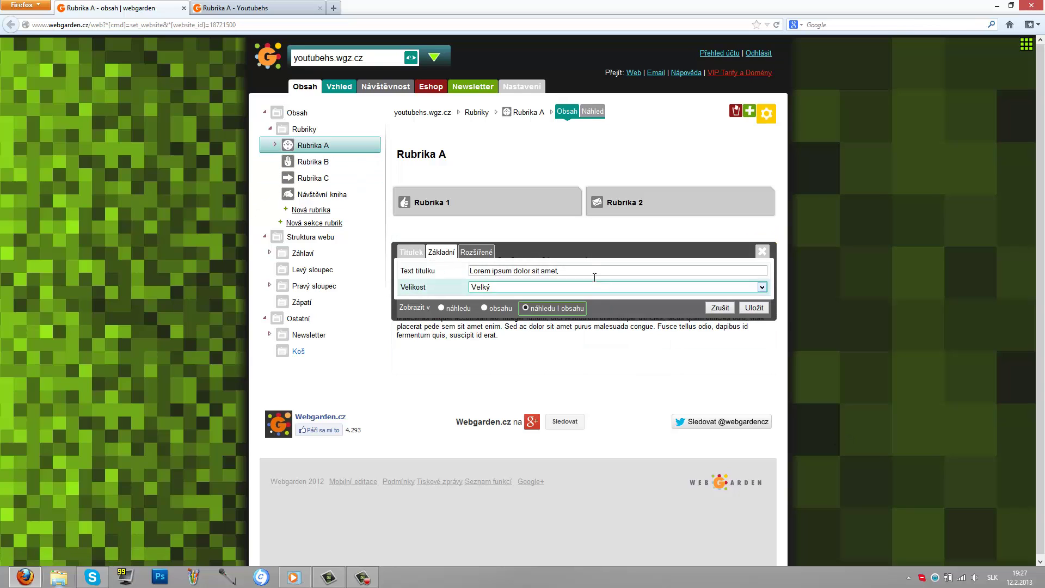
left_click(579, 291)
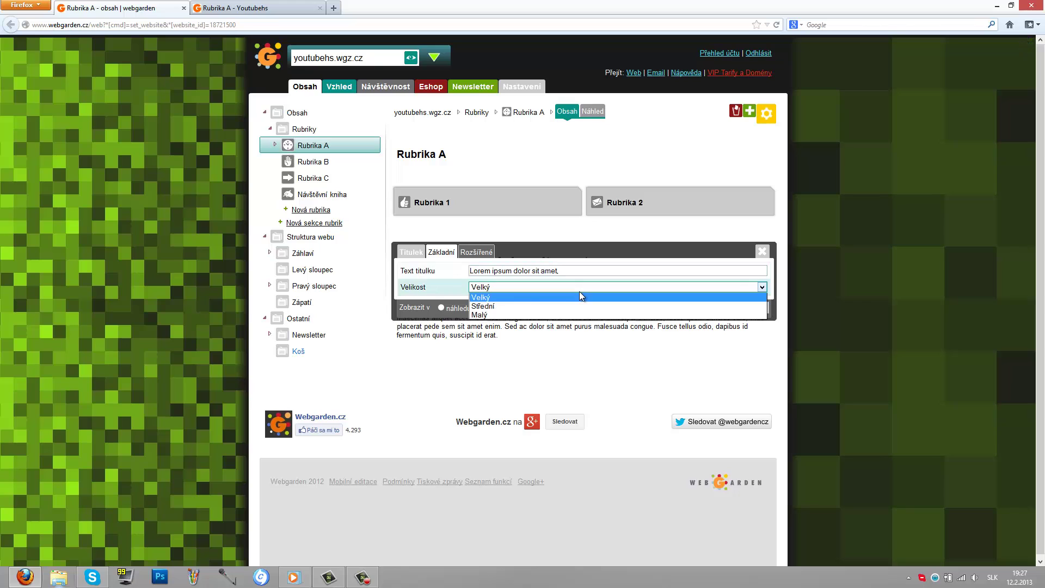
left_click(495, 297)
key("shift+Tab")
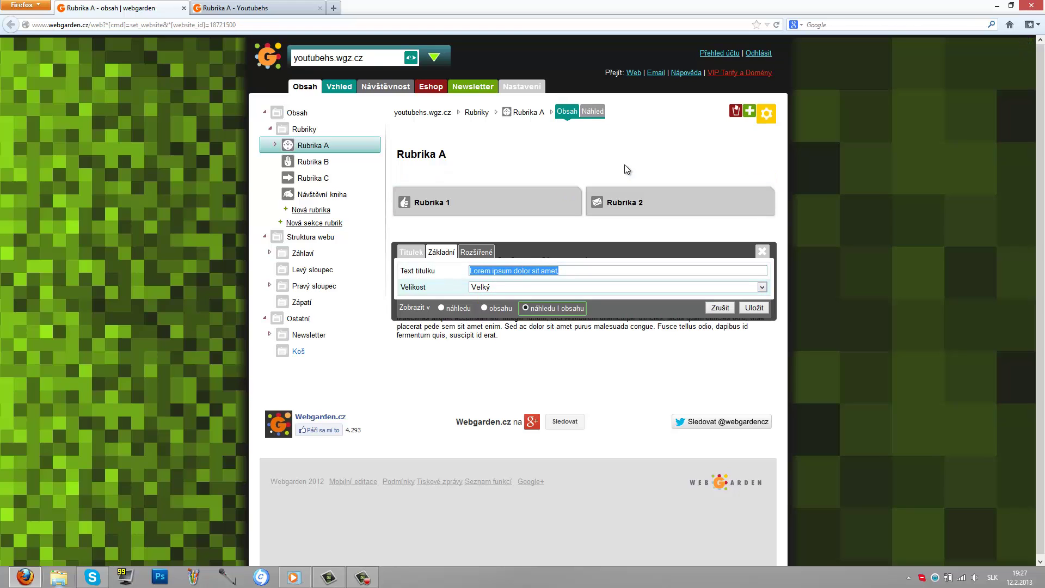
type("Y")
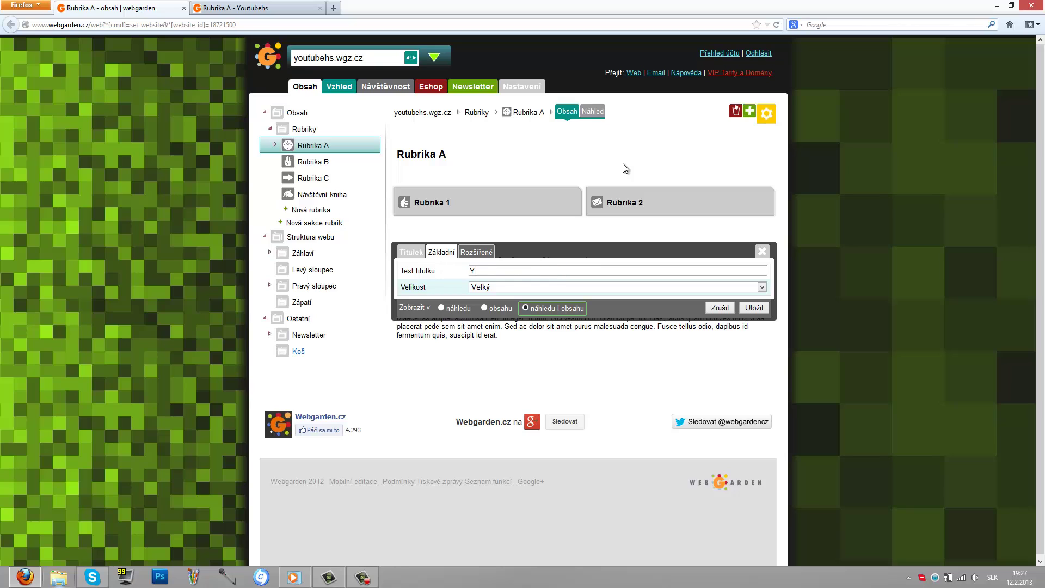
type("outube Herný Svet")
left_click(753, 307)
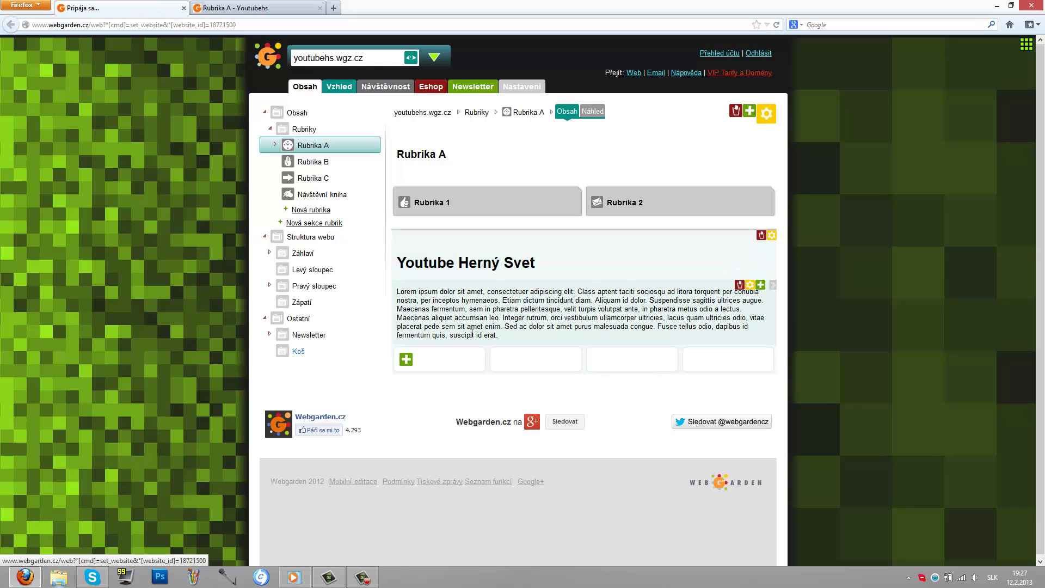
Step: Replace the paragraph with 'Ahojte, toto je stránka na youtube.', save, and view the live site
left_click(489, 333)
key("ctrl+a")
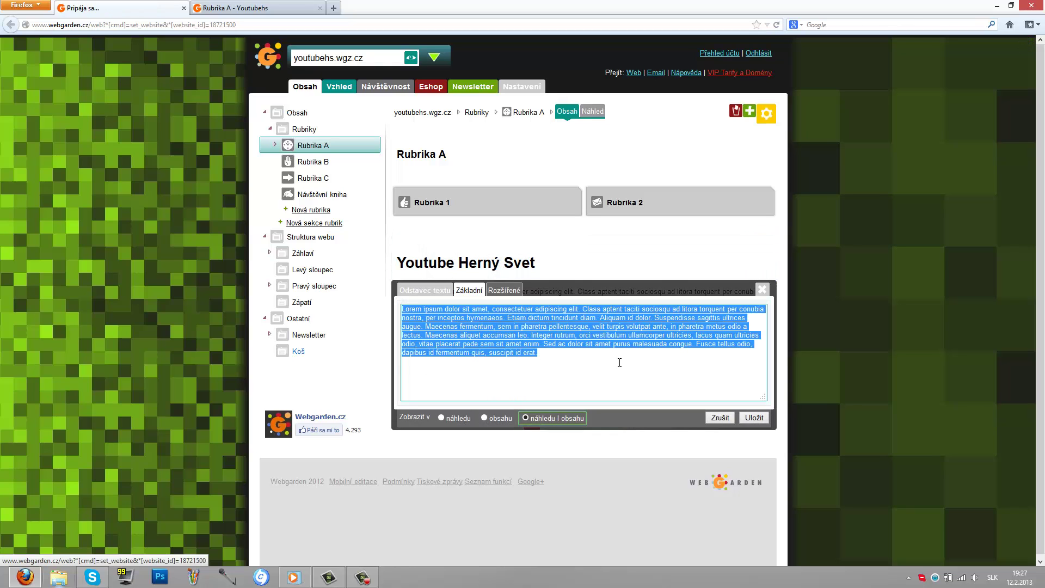
type("Ahojte, toto je")
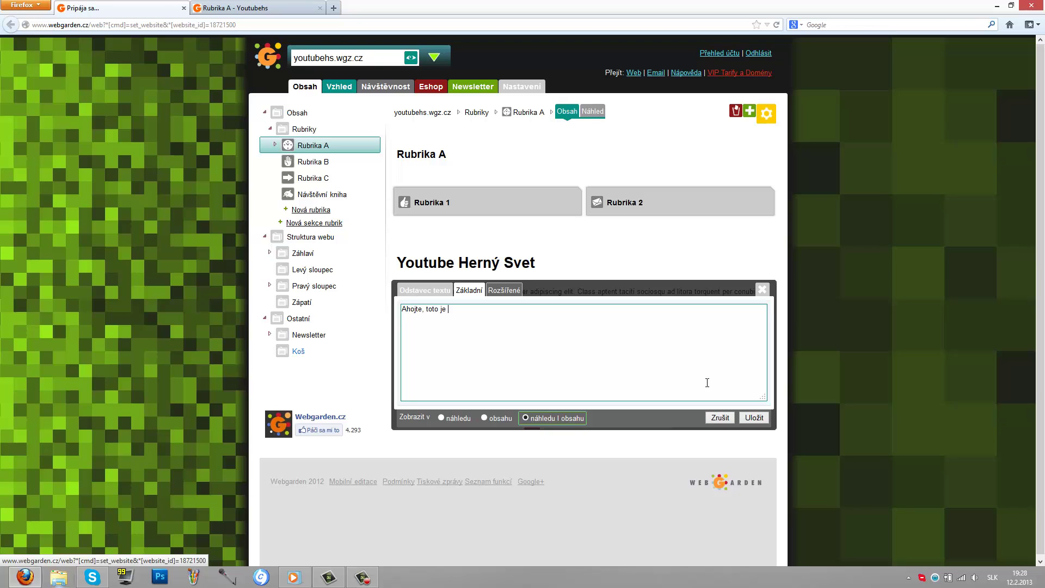
type(" stránka na youtube.")
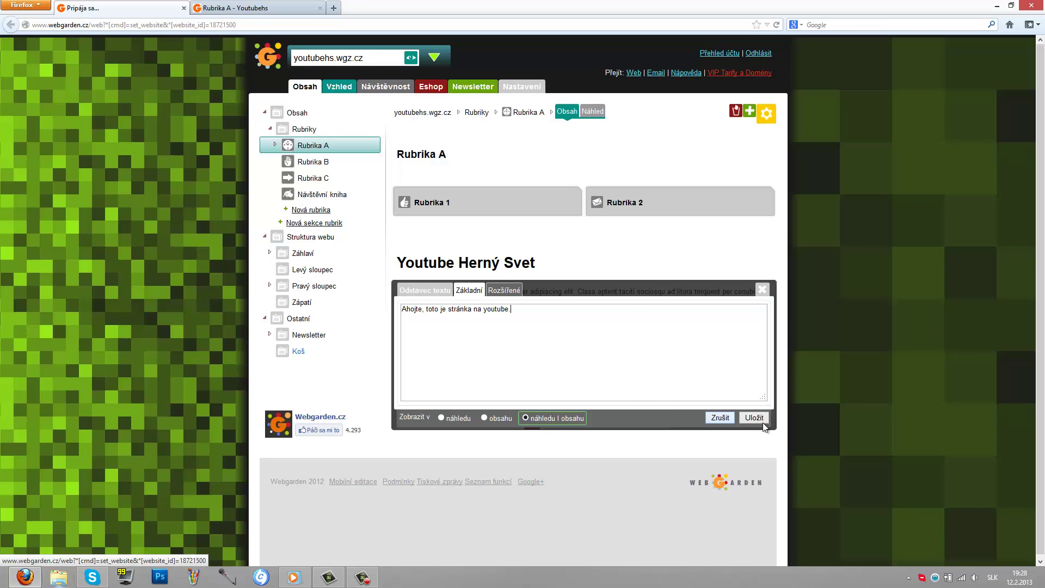
left_click(761, 418)
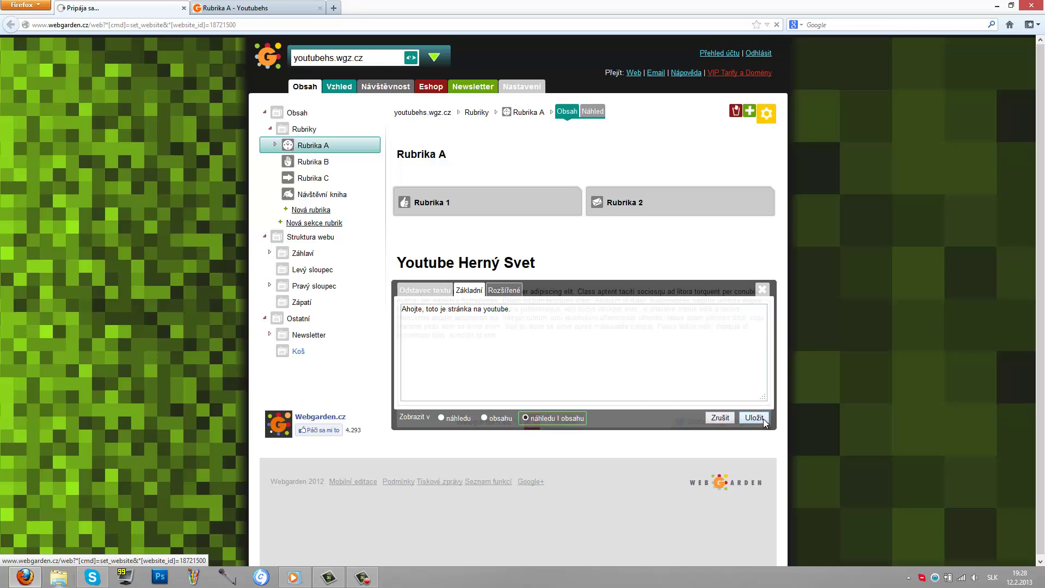
left_click(251, 8)
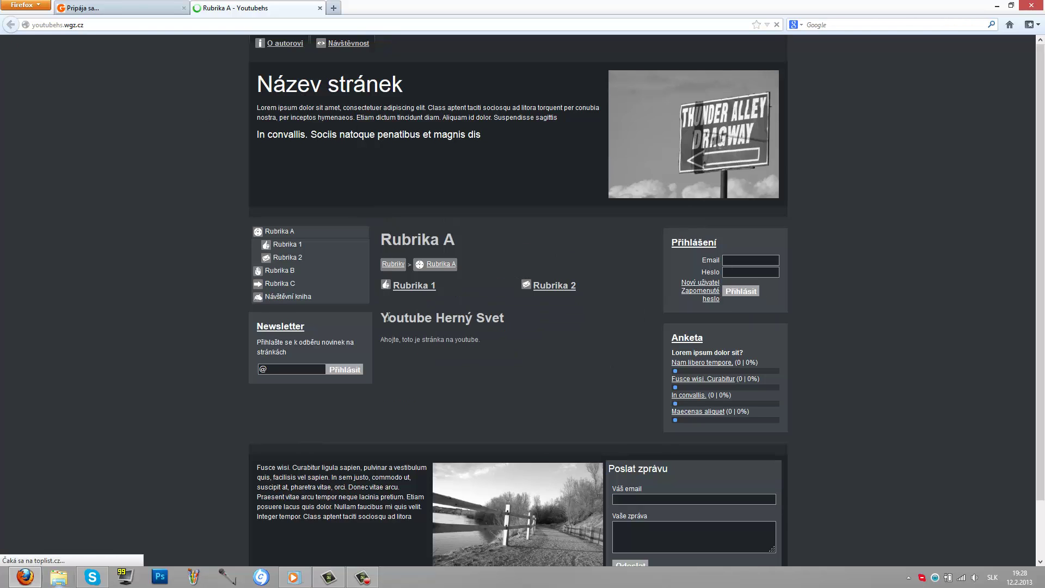
Step: Check the new 'Youtube Herný Svet' heading and paragraph on the page
left_click_drag(392, 317, 488, 319)
left_click(418, 358)
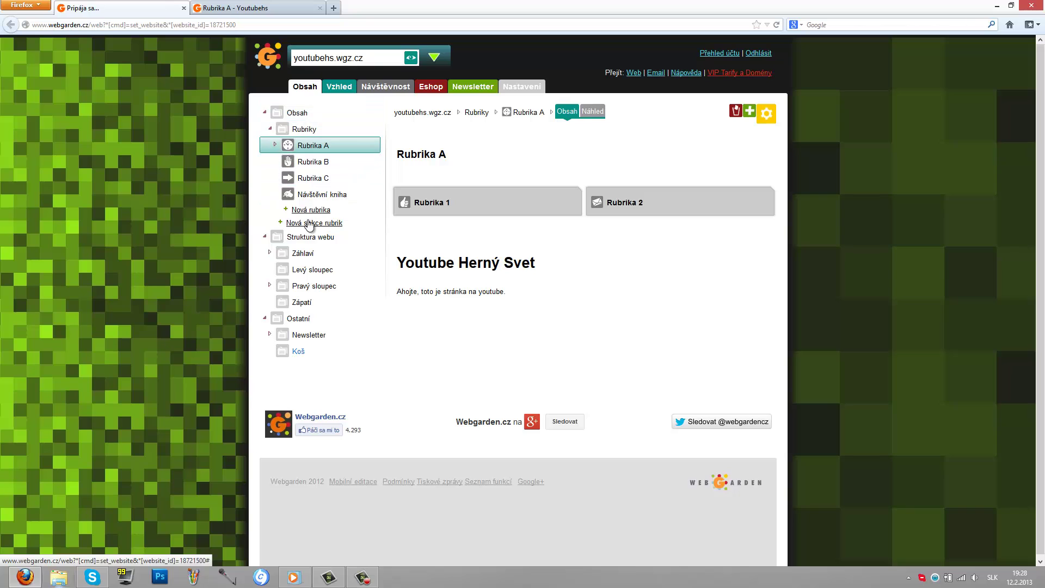
Step: Change the Záhlaví header title to 'Youtube Herný Svet' and save it
left_click(269, 252)
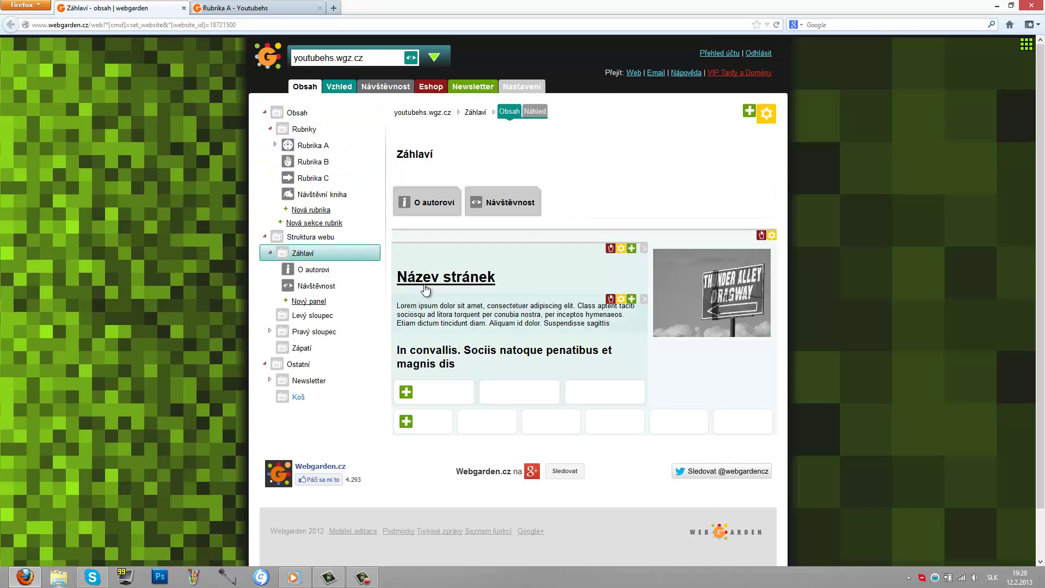
left_click(508, 281)
key("ctrl+a")
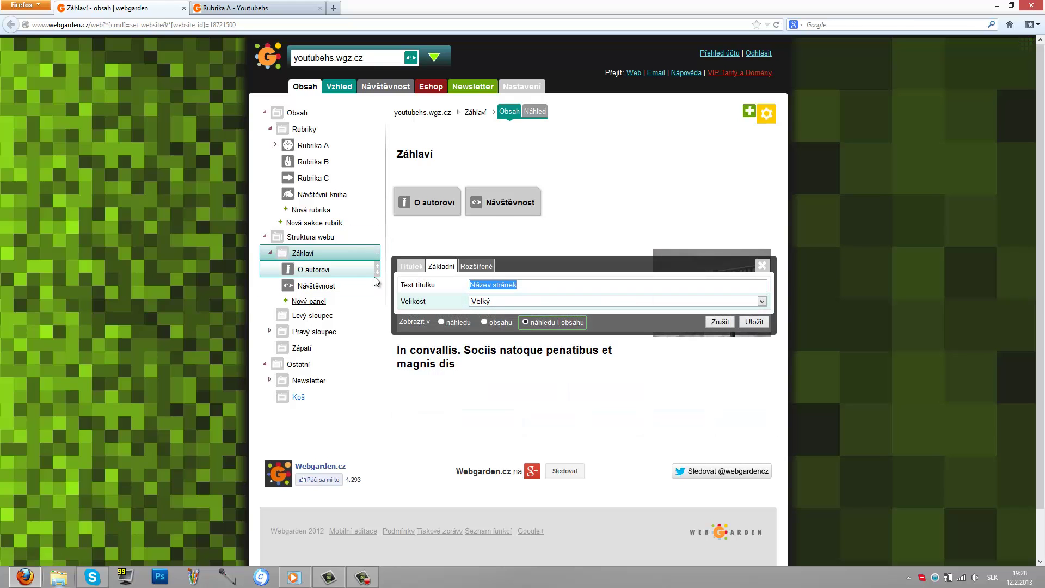
type("Youtube Herný Svet")
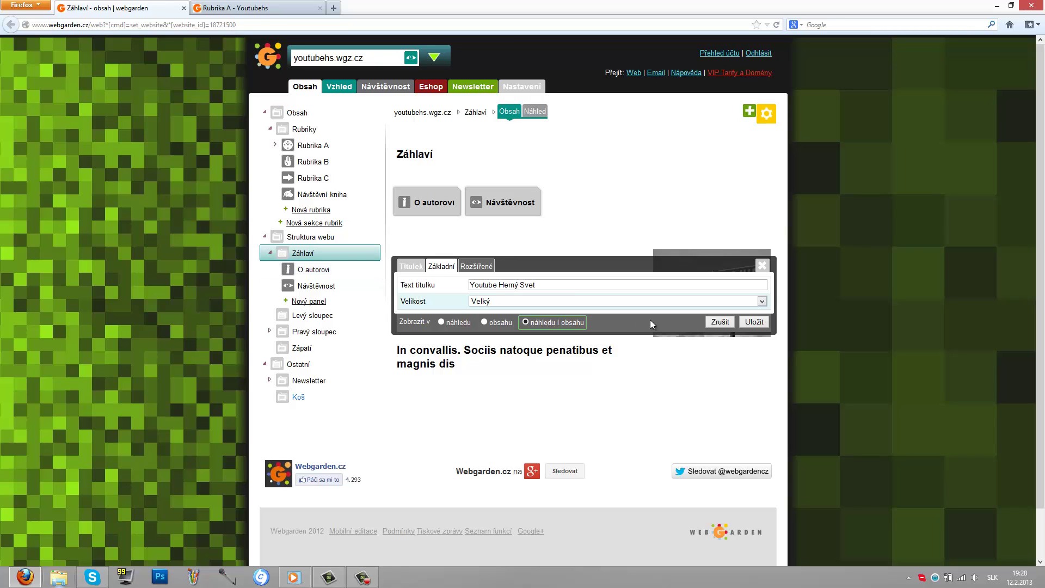
left_click(747, 322)
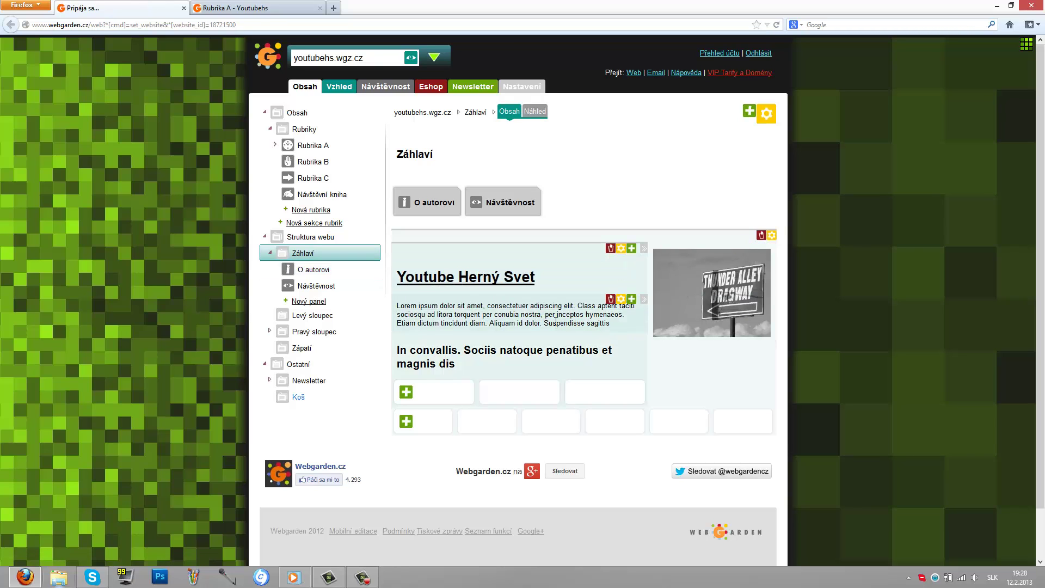
Step: Delete the header's 'Lorem ipsum' and 'In convallis' placeholder paragraphs
left_click(631, 326)
left_click_drag(716, 332, 401, 323)
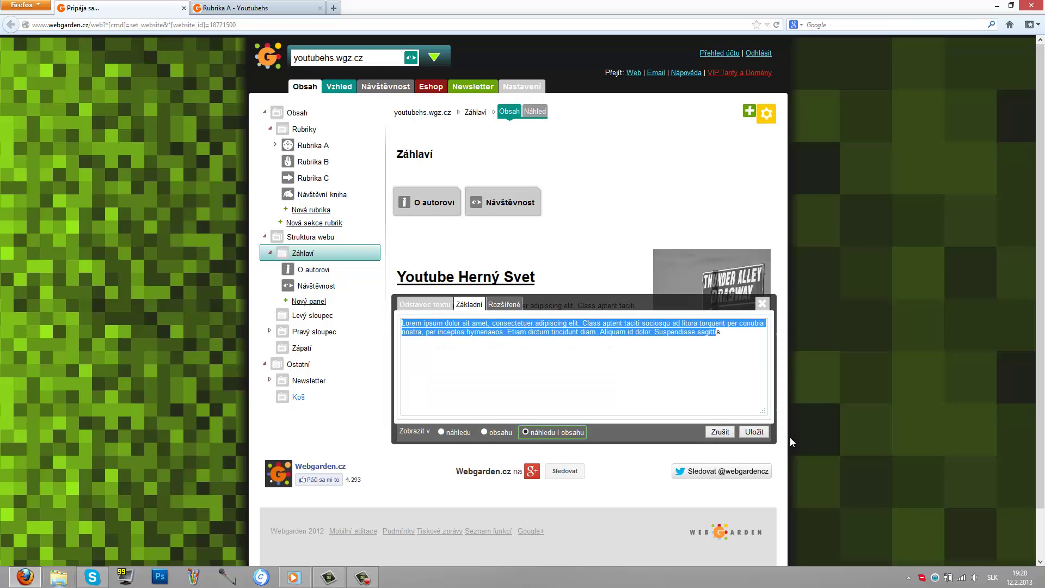
left_click(762, 302)
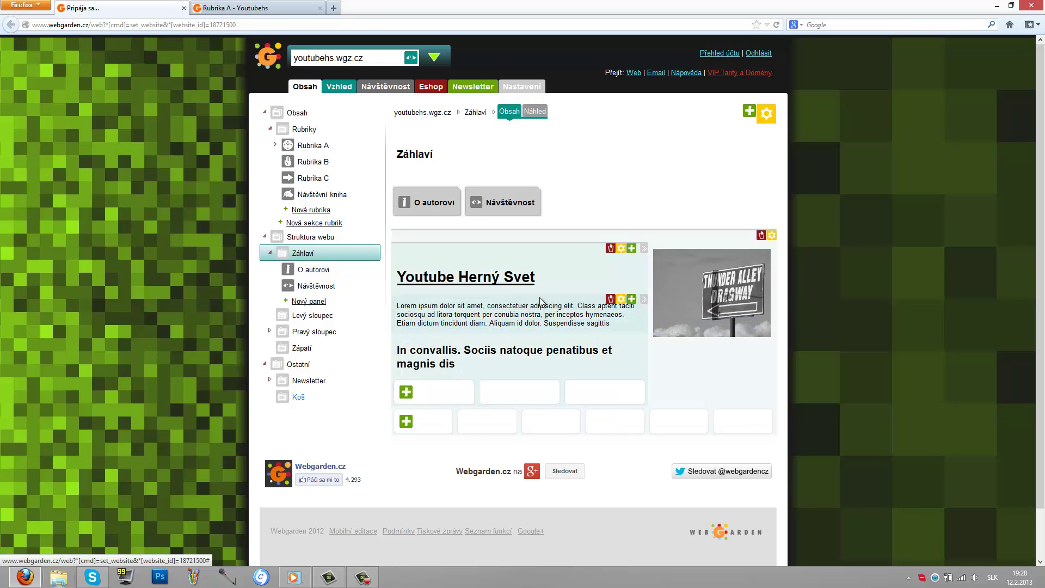
left_click(610, 300)
left_click(508, 248)
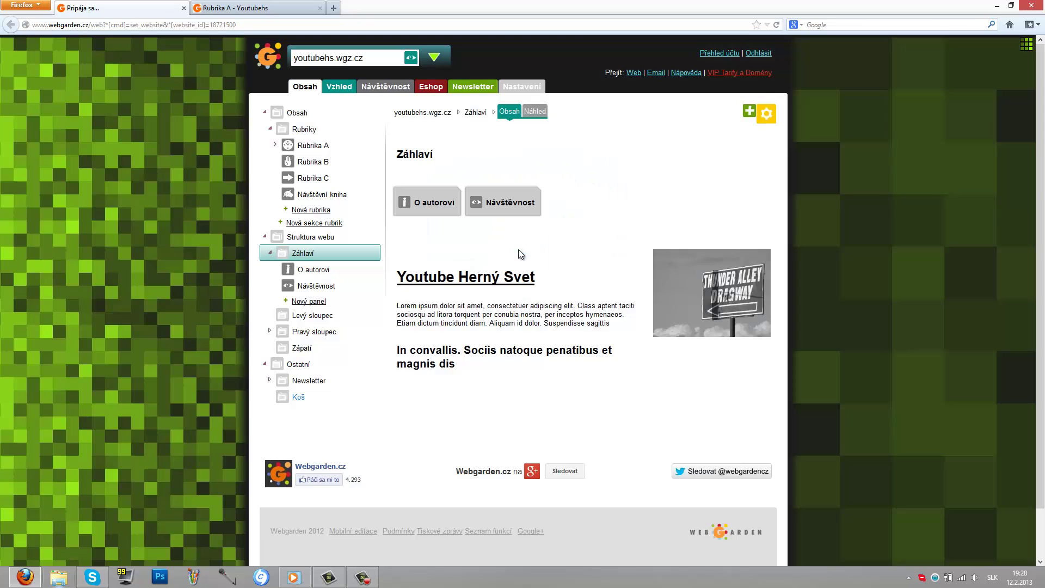
left_click(610, 299)
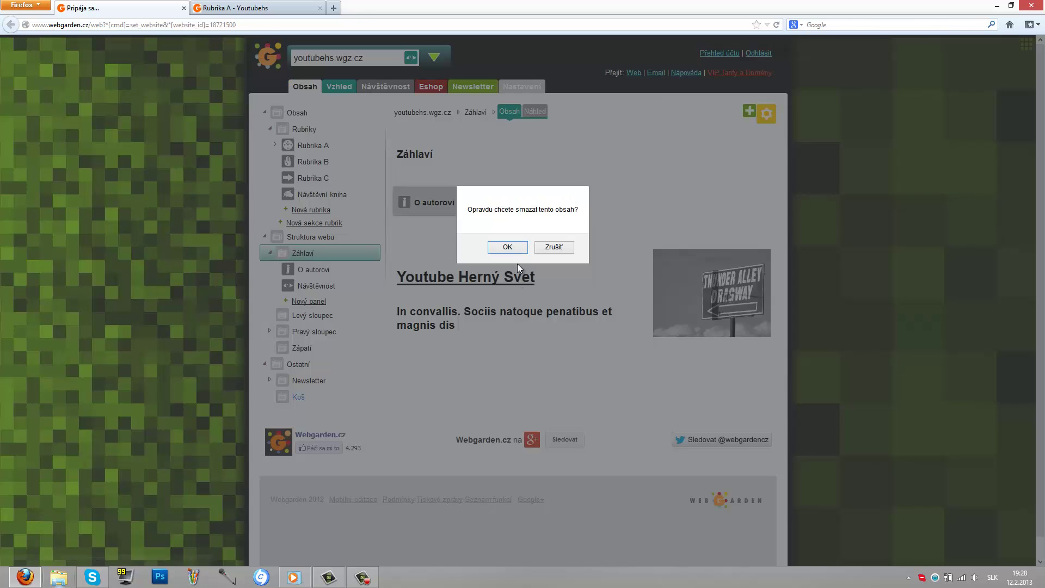
left_click(507, 247)
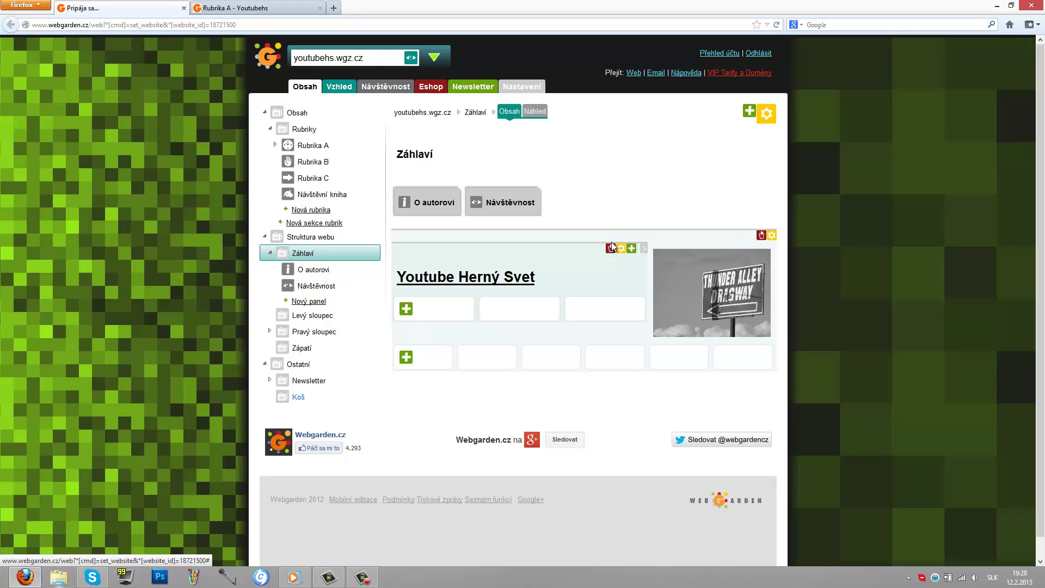
Step: Set the Rubrika A section's Ikonka setting to Žádné and save it
left_click(292, 147)
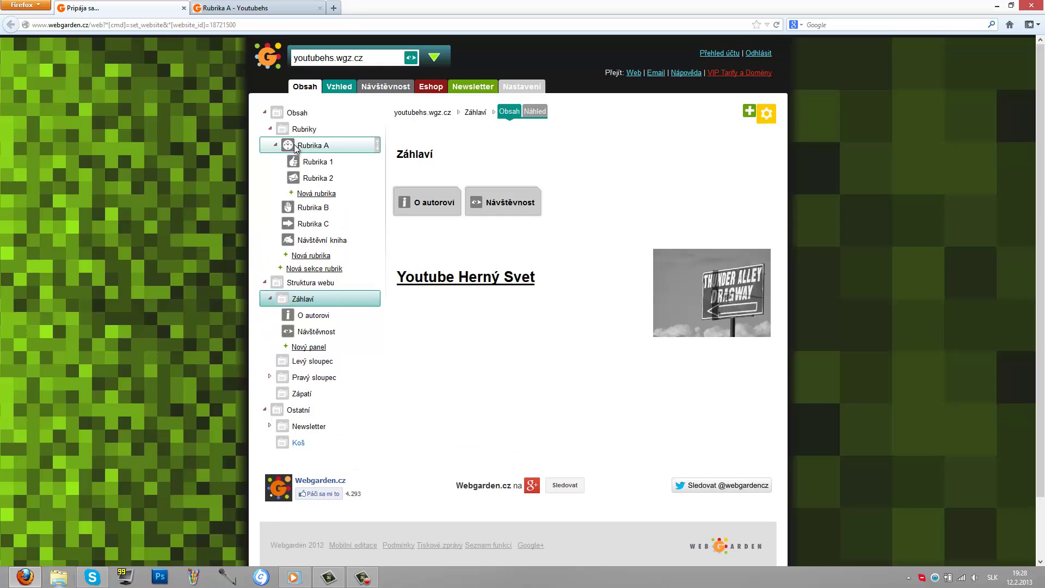
left_click(287, 145)
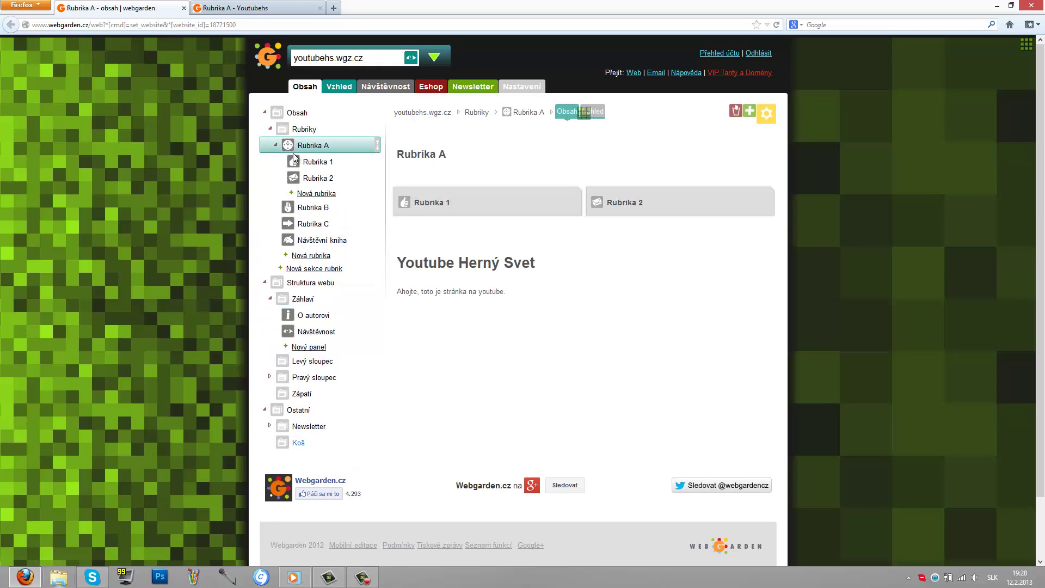
left_click(320, 148)
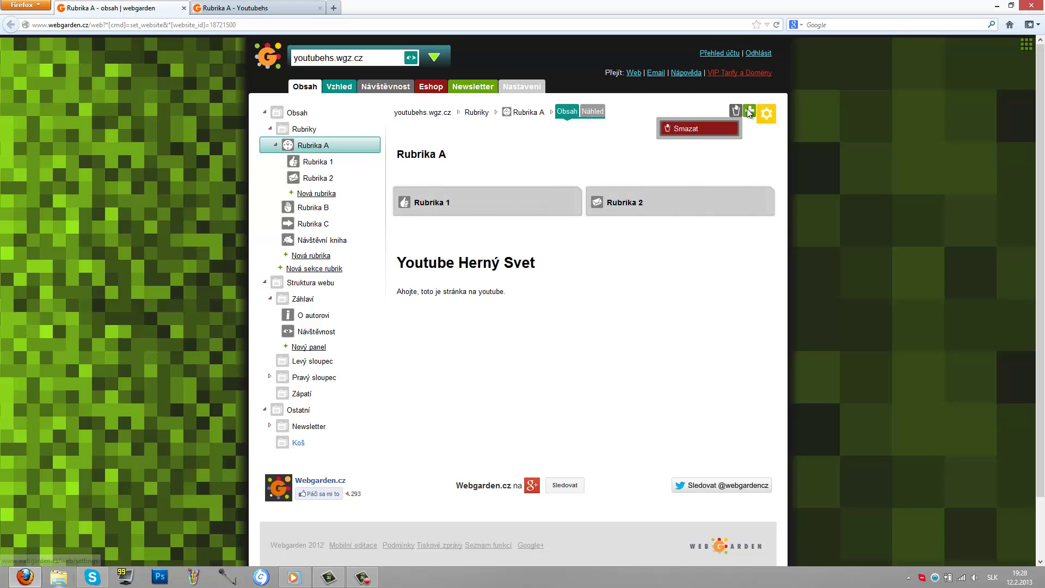
left_click(767, 114)
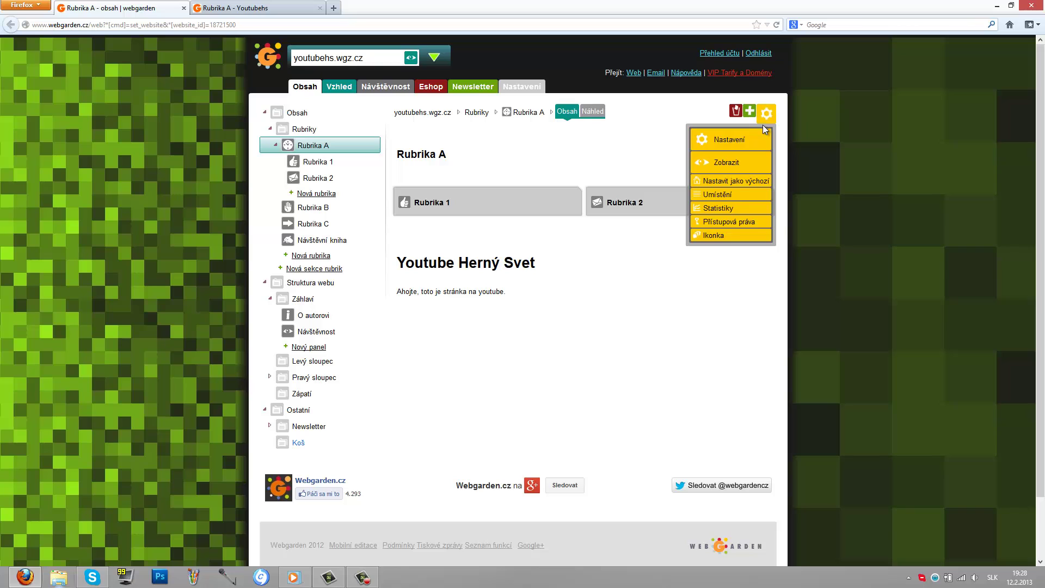
left_click(719, 236)
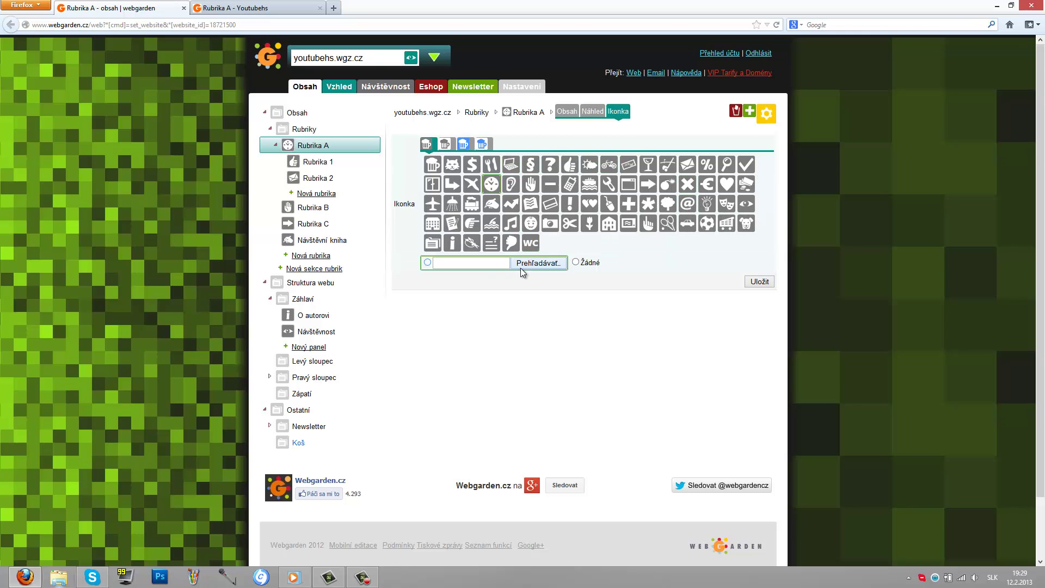
left_click(527, 264)
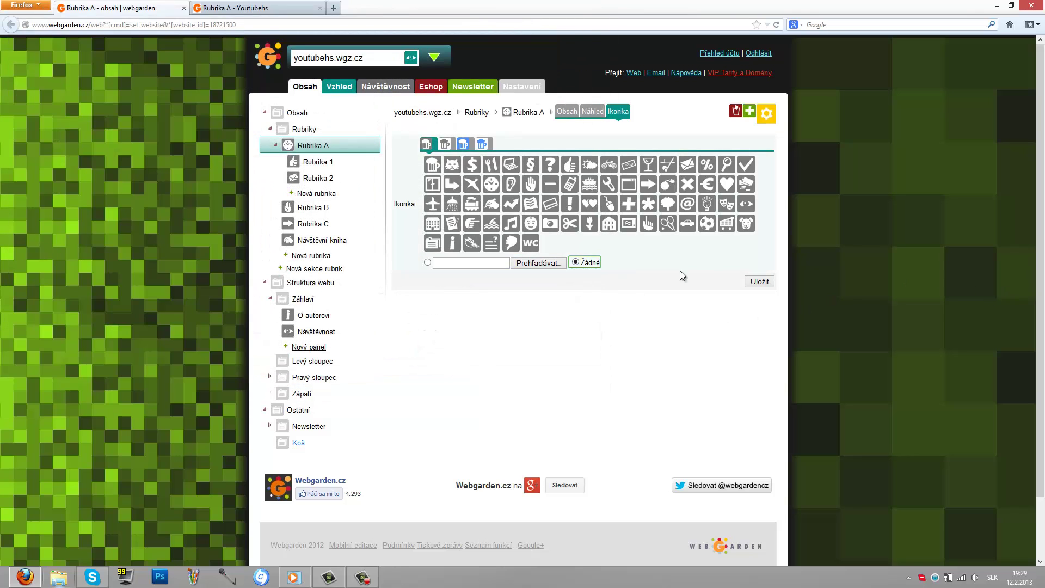
left_click(760, 281)
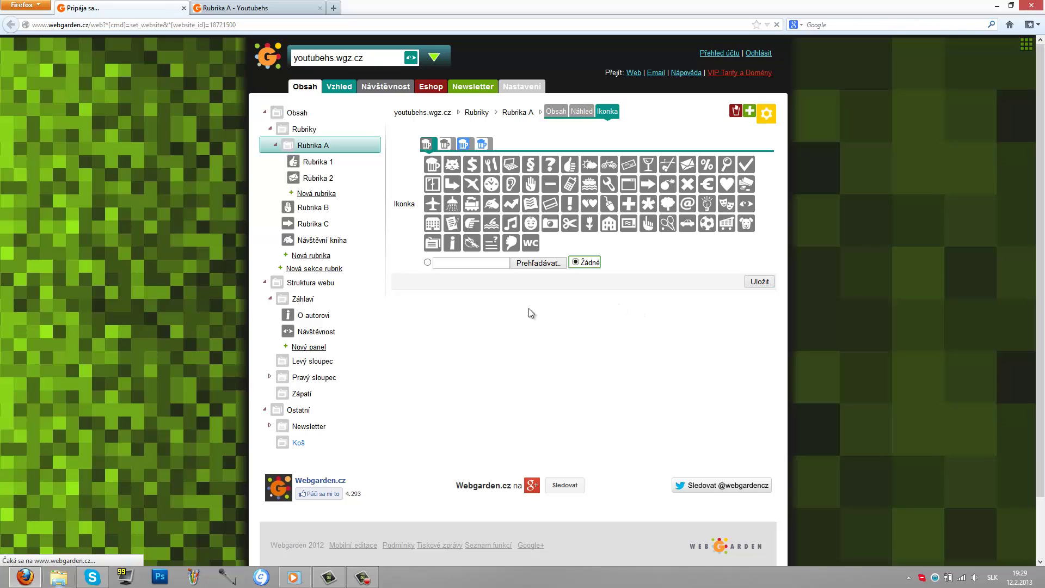
left_click(311, 143)
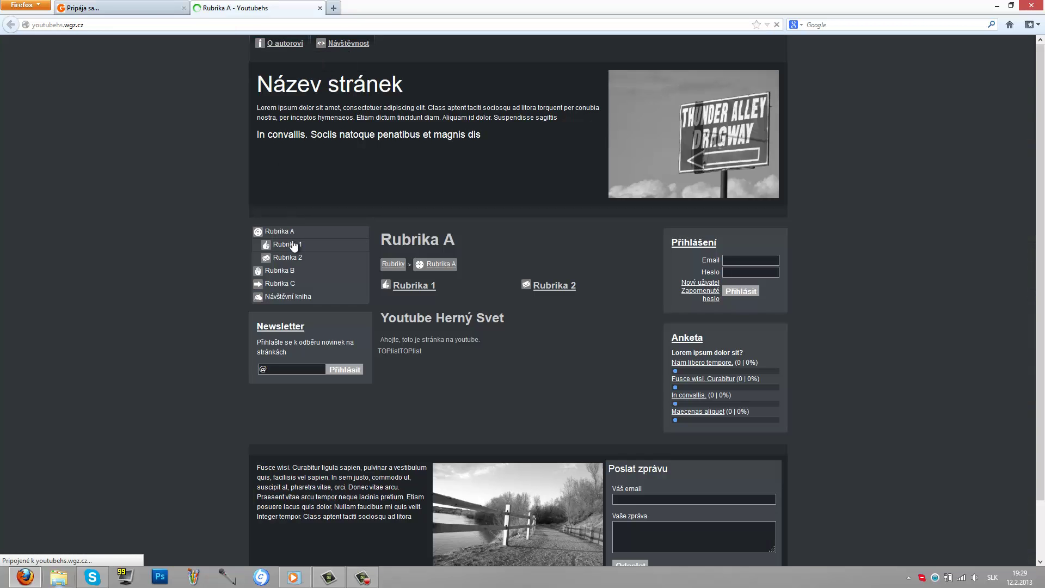
left_click(259, 234)
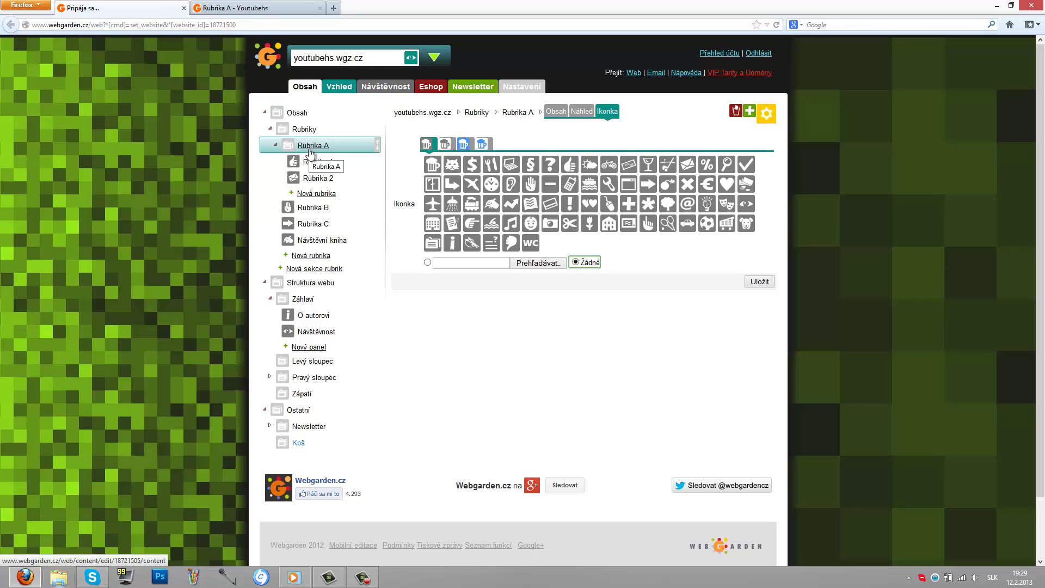
left_click(338, 575)
left_click(339, 575)
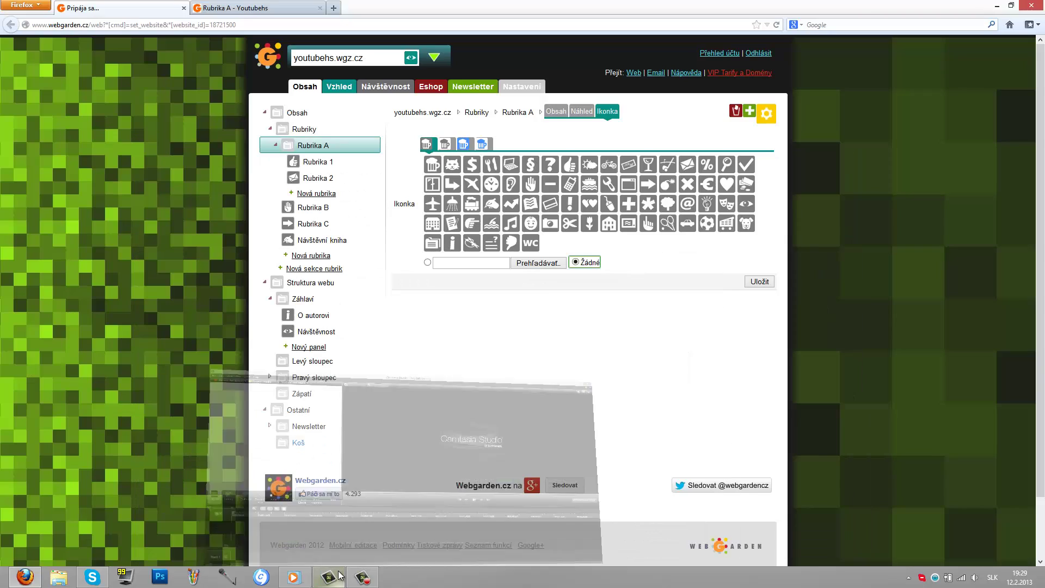
left_click(362, 578)
left_click(362, 580)
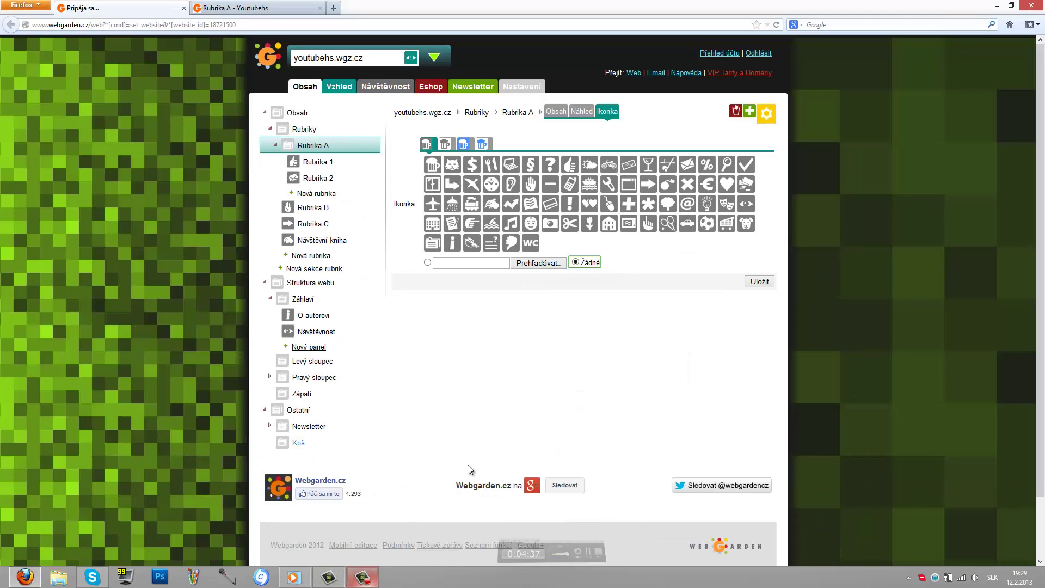